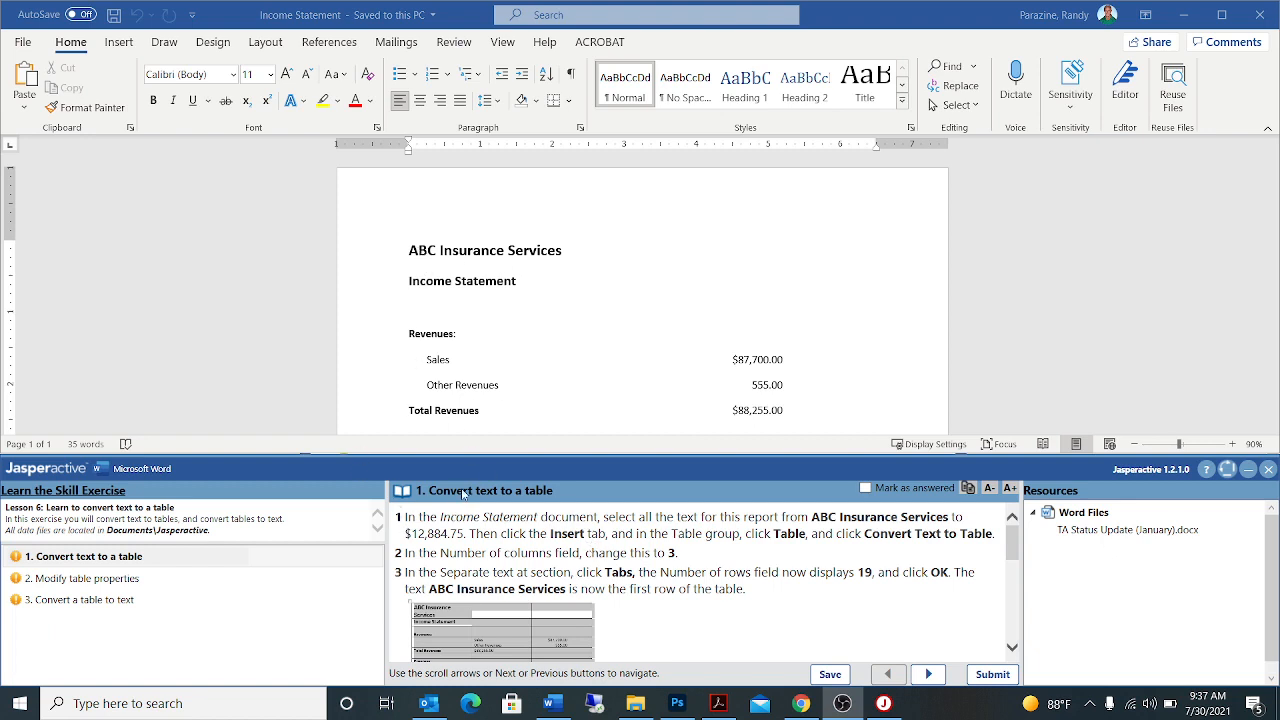
Step: Convert all the text of the income statement into a table with 3 columns, separating the text at tabs
{"action": "scroll", "coordinate": [659, 393], "scroll_direction": "down", "scroll_amount": 3}
{"action": "scroll", "coordinate": [657, 393], "scroll_direction": "down", "scroll_amount": 4}
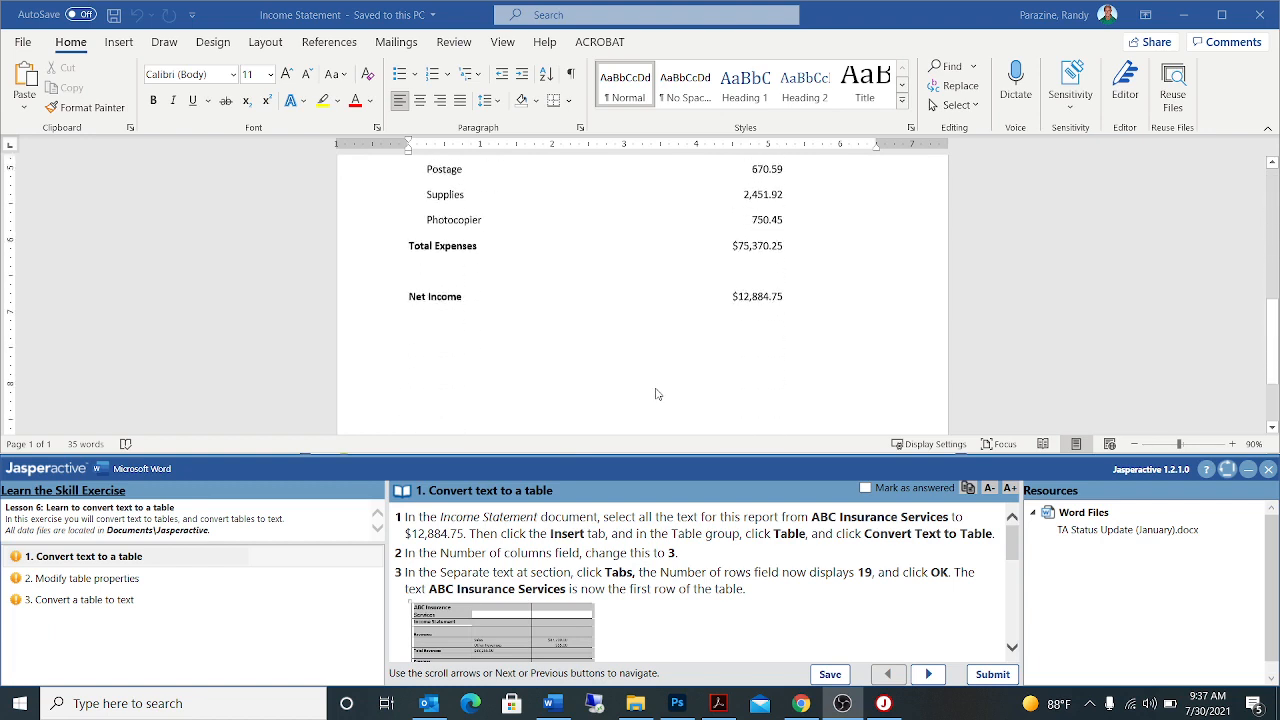
{"action": "scroll", "coordinate": [507, 357], "scroll_direction": "up", "scroll_amount": 8}
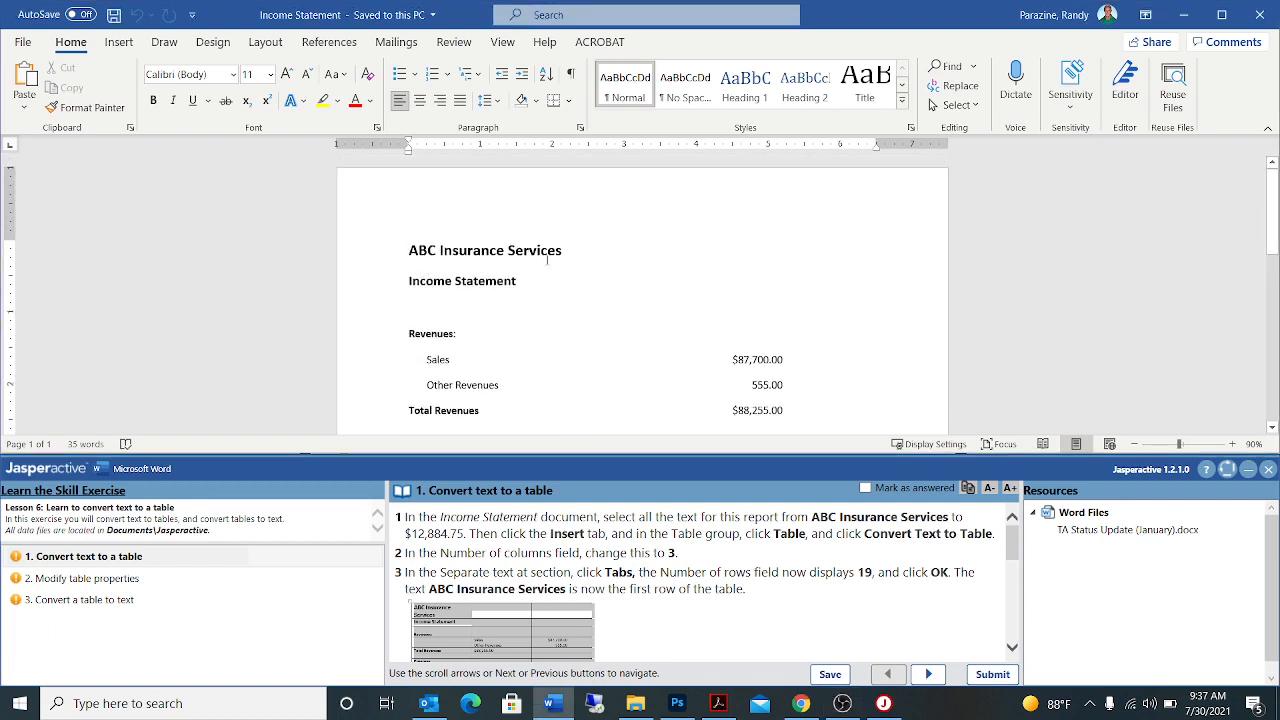
{"action": "key", "text": "ctrl+a"}
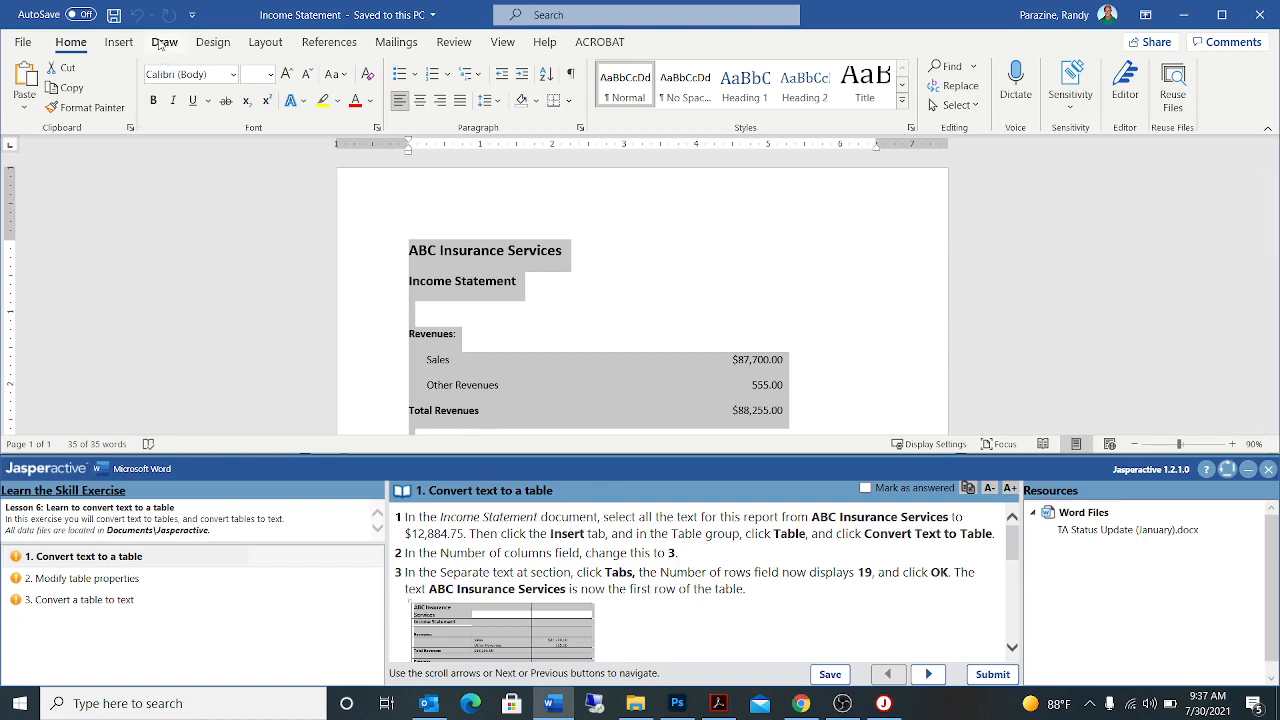
{"action": "left_click", "coordinate": [122, 43]}
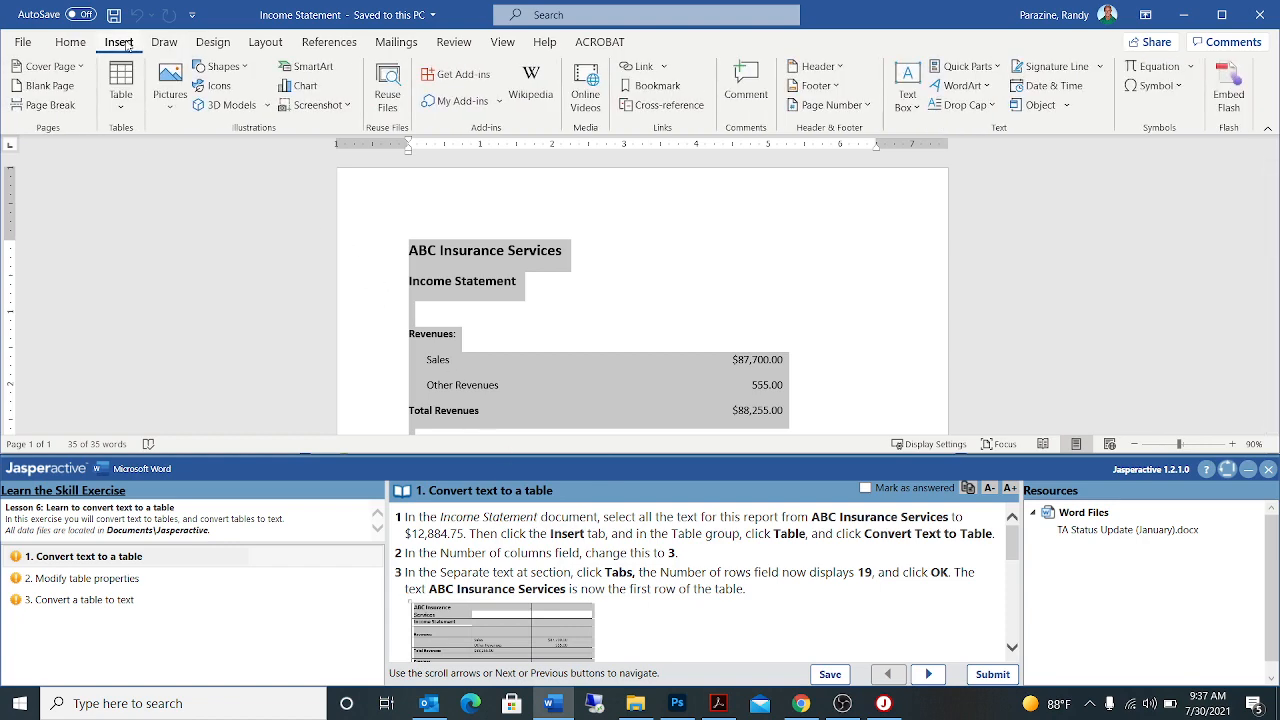
{"action": "left_click", "coordinate": [122, 100]}
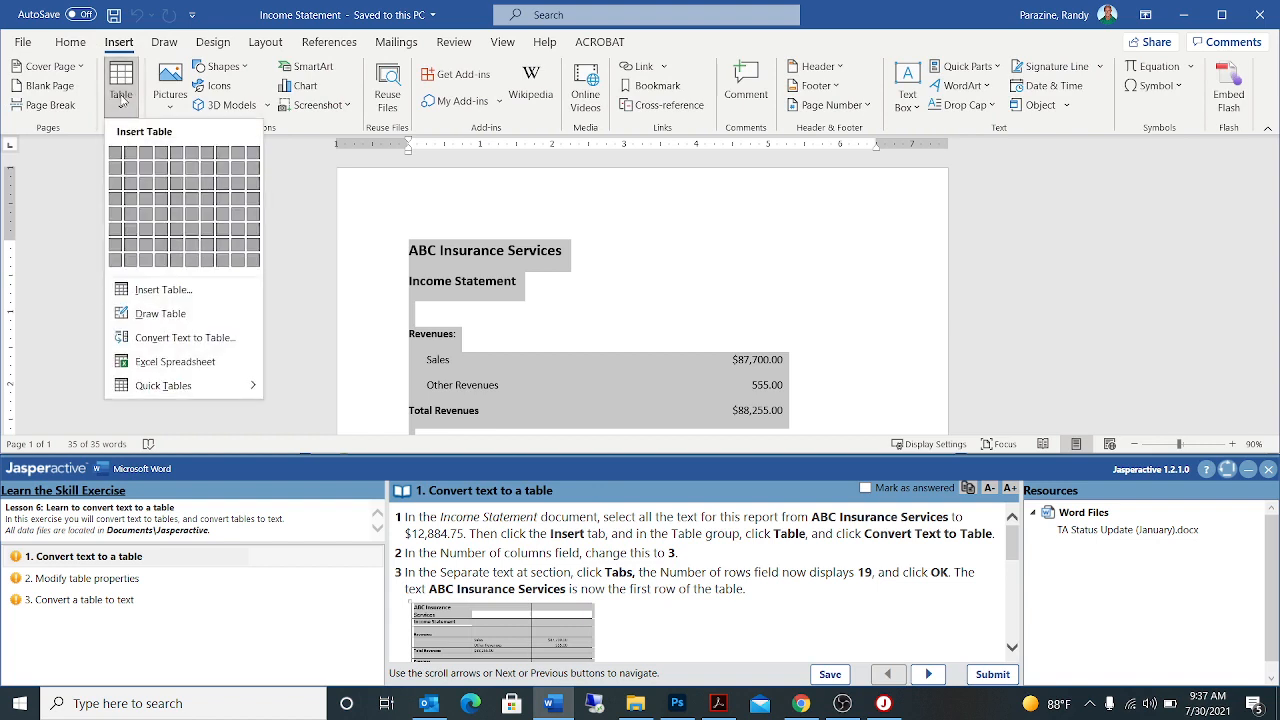
{"action": "left_click", "coordinate": [160, 338]}
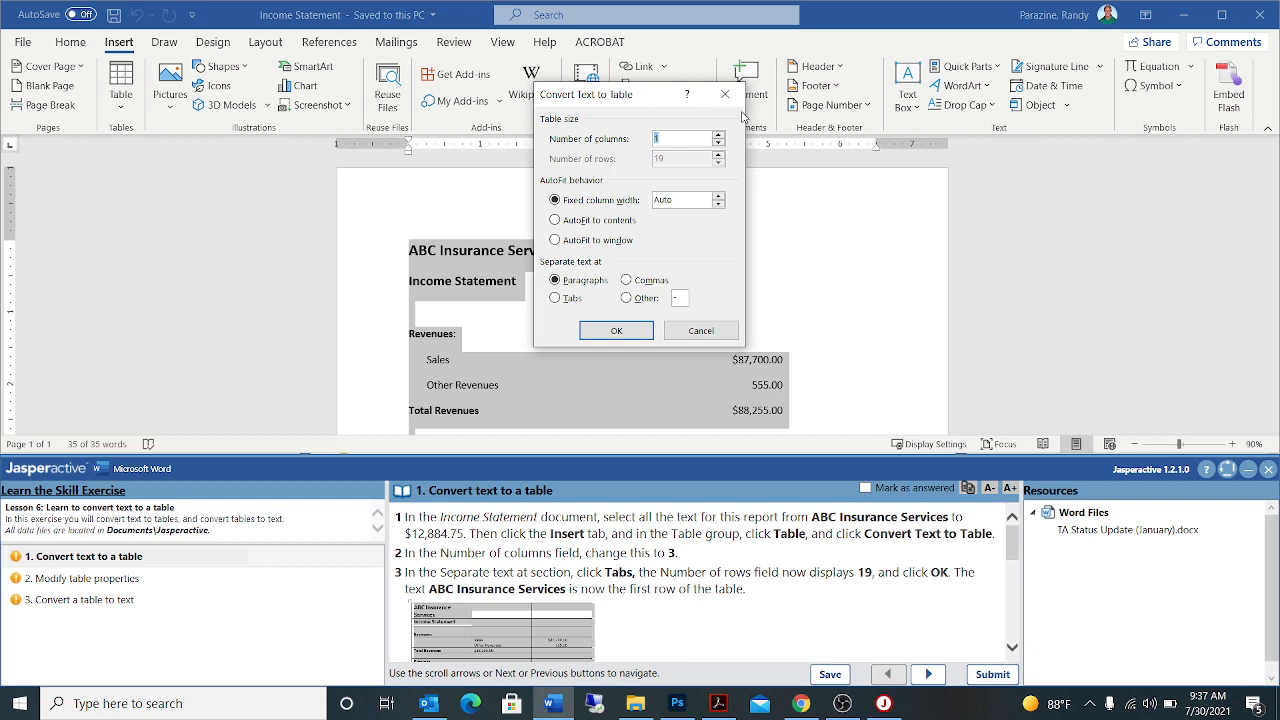
{"action": "left_click", "coordinate": [718, 135]}
{"action": "left_click", "coordinate": [718, 135]}
{"action": "left_click", "coordinate": [552, 300]}
{"action": "left_click", "coordinate": [616, 332]}
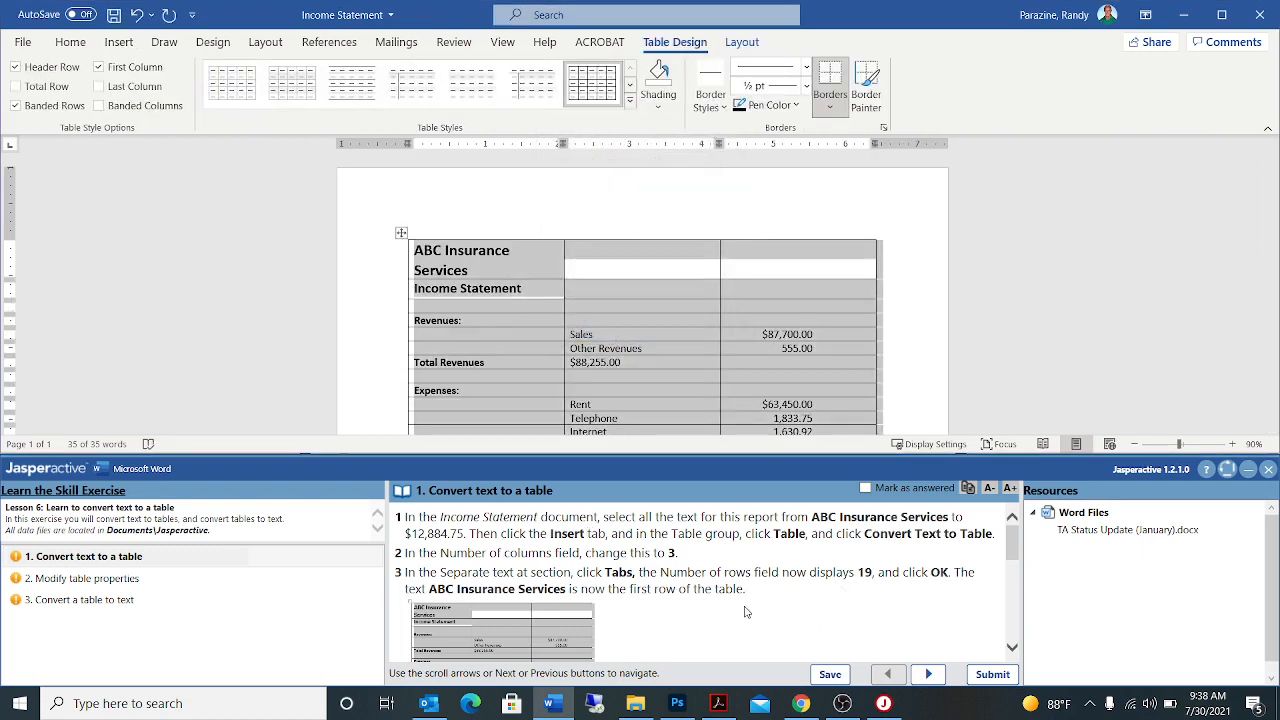
Step: Remove all borders from the whole table and display its gridlines
{"action": "scroll", "coordinate": [747, 607], "scroll_direction": "down", "scroll_amount": 4}
{"action": "scroll", "coordinate": [747, 607], "scroll_direction": "down", "scroll_amount": 2}
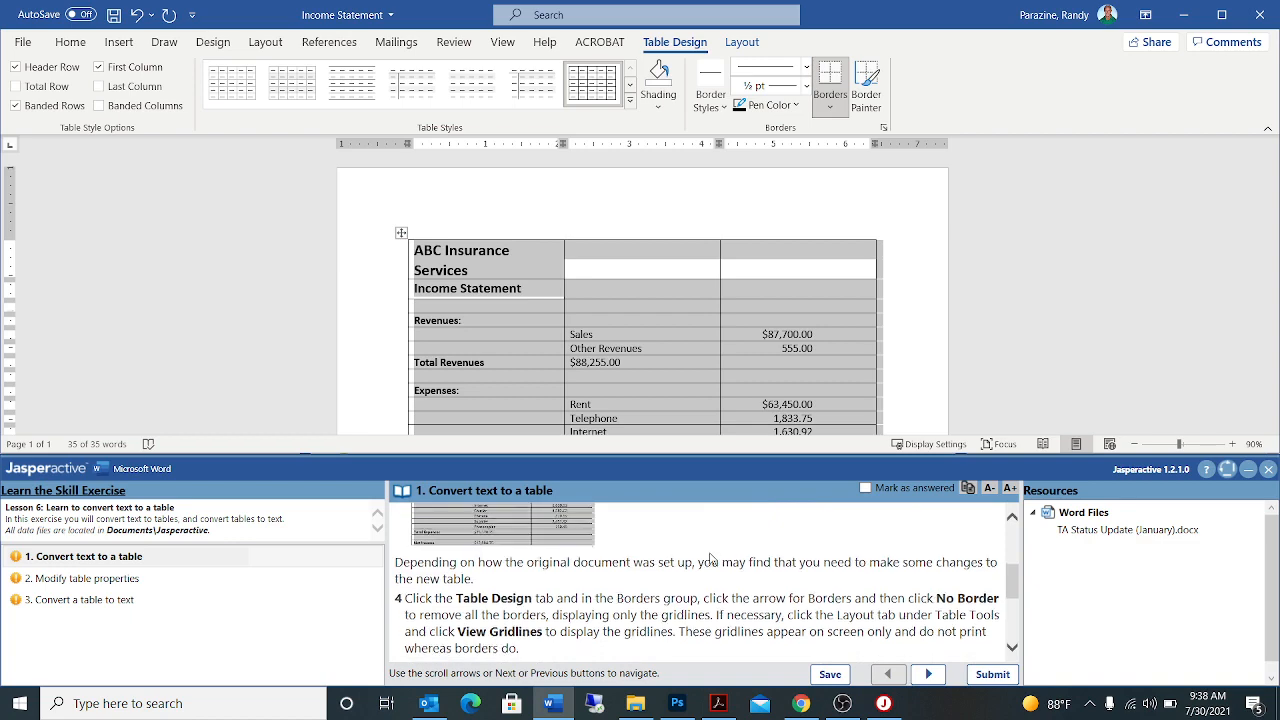
{"action": "scroll", "coordinate": [713, 551], "scroll_direction": "down", "scroll_amount": 2}
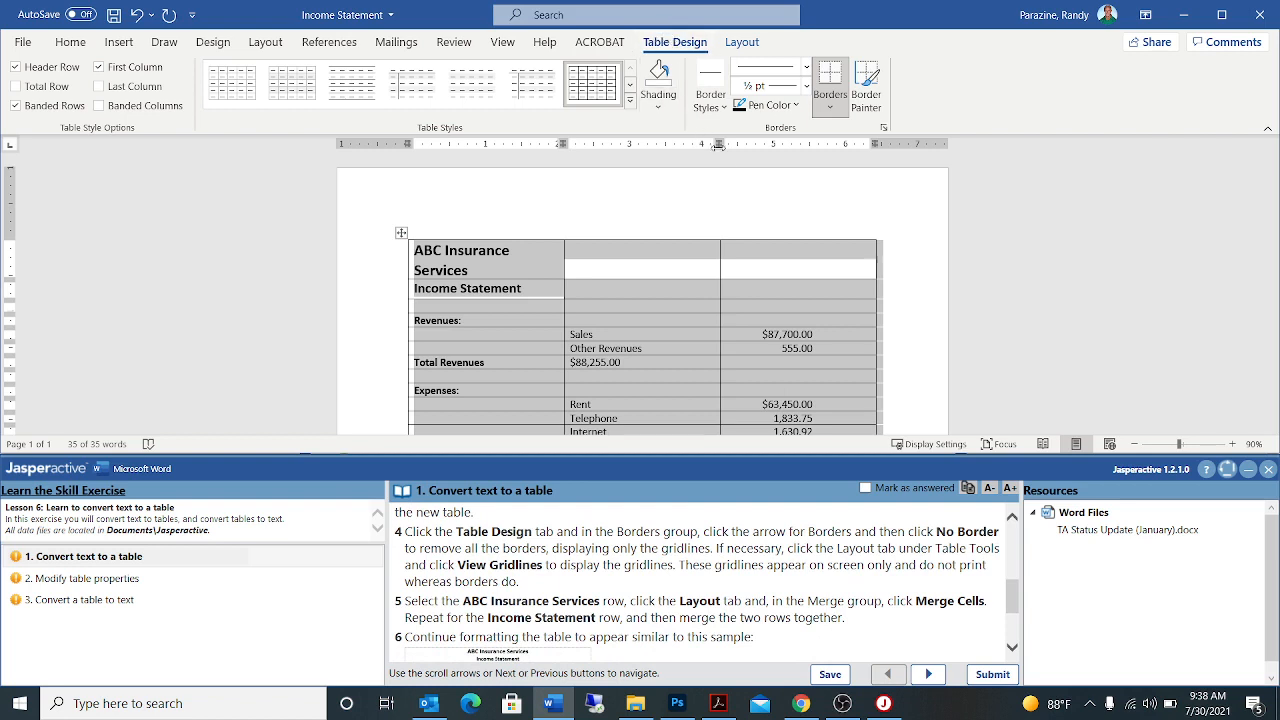
{"action": "left_click", "coordinate": [830, 110]}
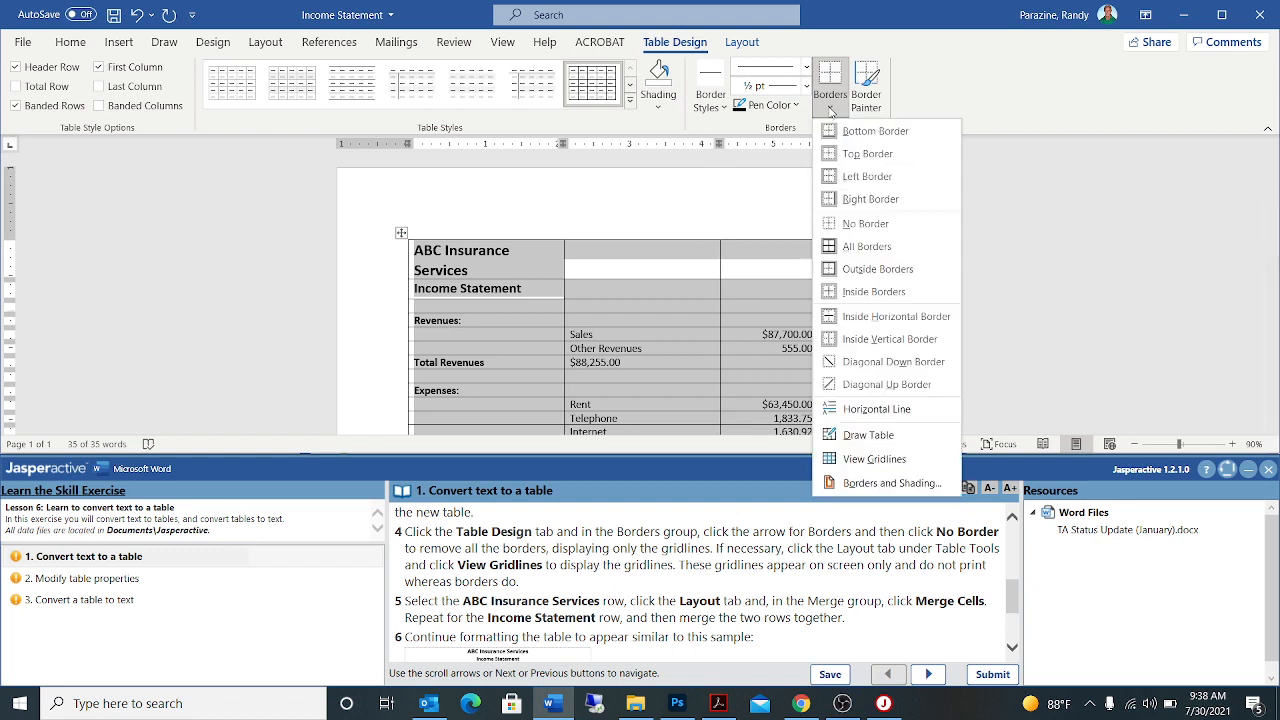
{"action": "left_click", "coordinate": [856, 223]}
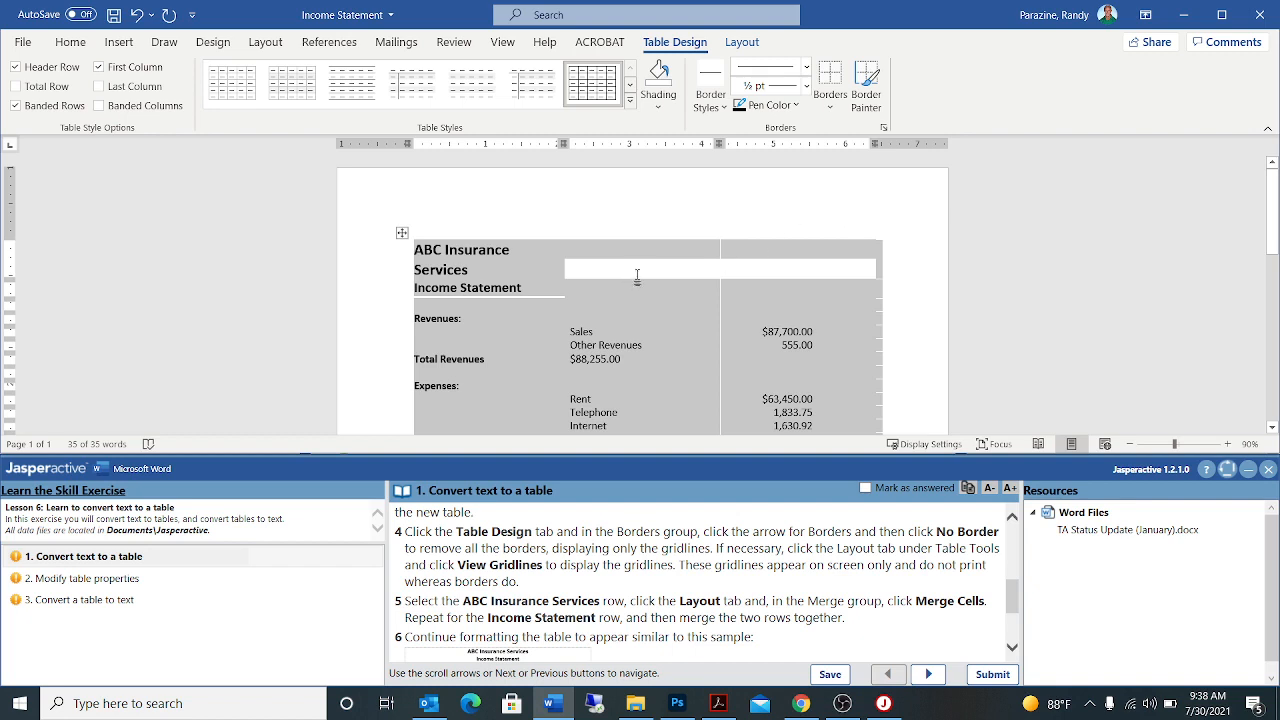
{"action": "left_click", "coordinate": [743, 42]}
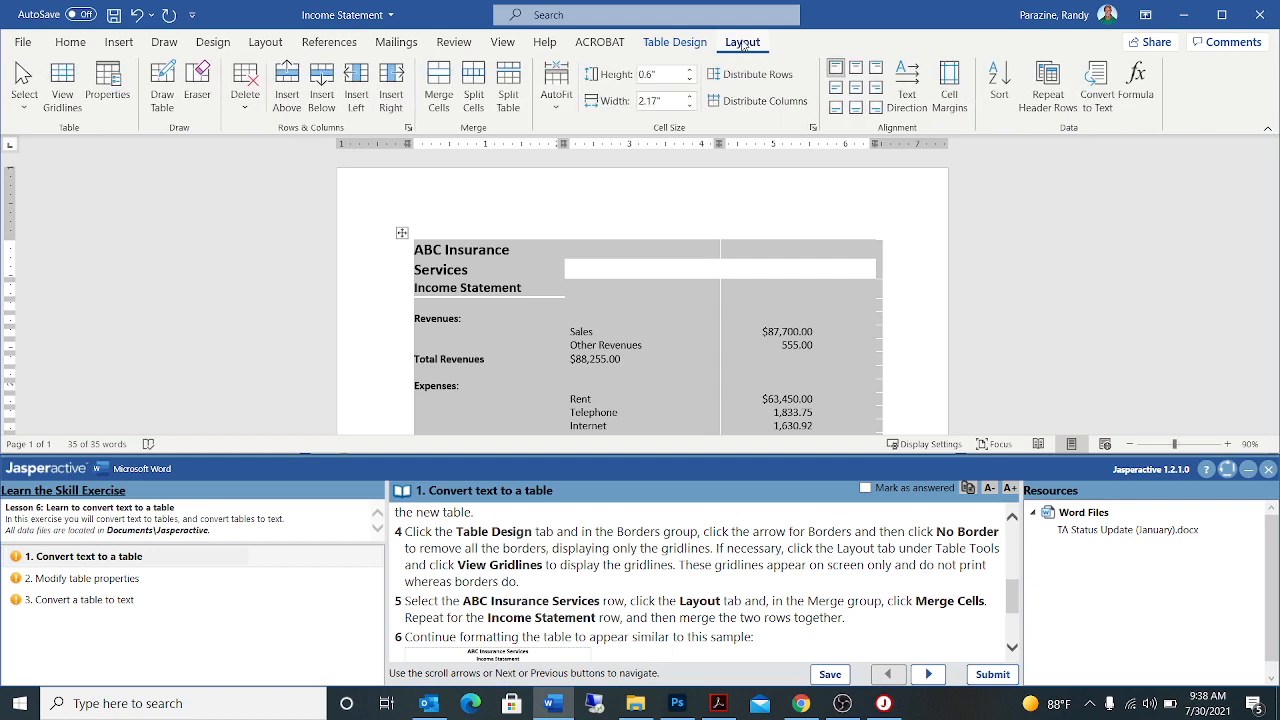
{"action": "left_click", "coordinate": [68, 88]}
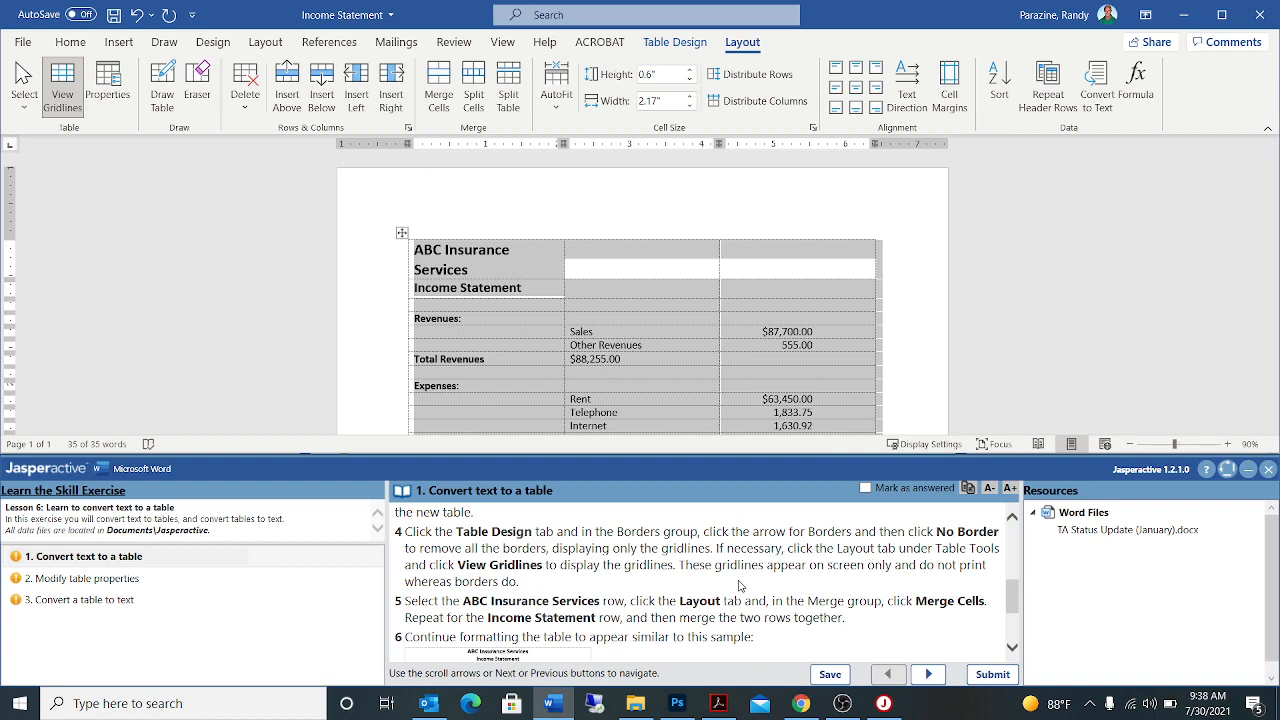
Step: Merge the cells of the ABC Insurance Services row and of the Income Statement row, and combine both rows into one cell
{"action": "scroll", "coordinate": [745, 564], "scroll_direction": "down", "scroll_amount": 2}
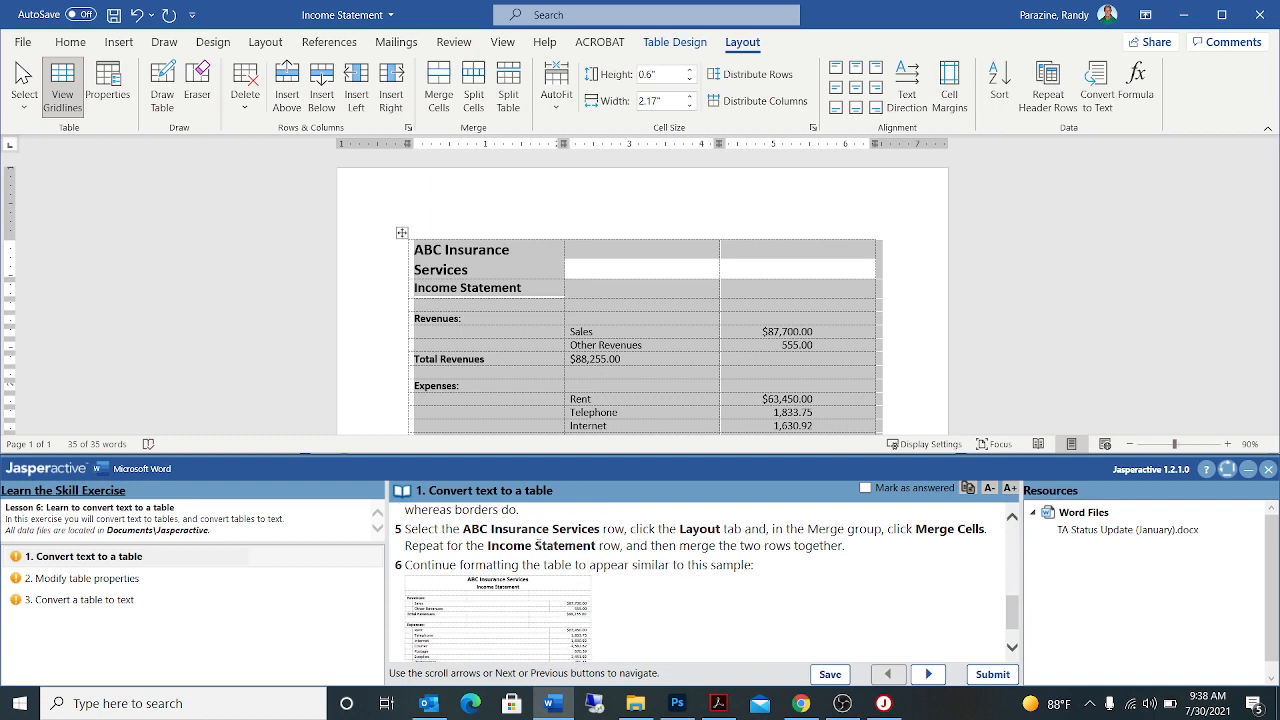
{"action": "left_click", "coordinate": [387, 256]}
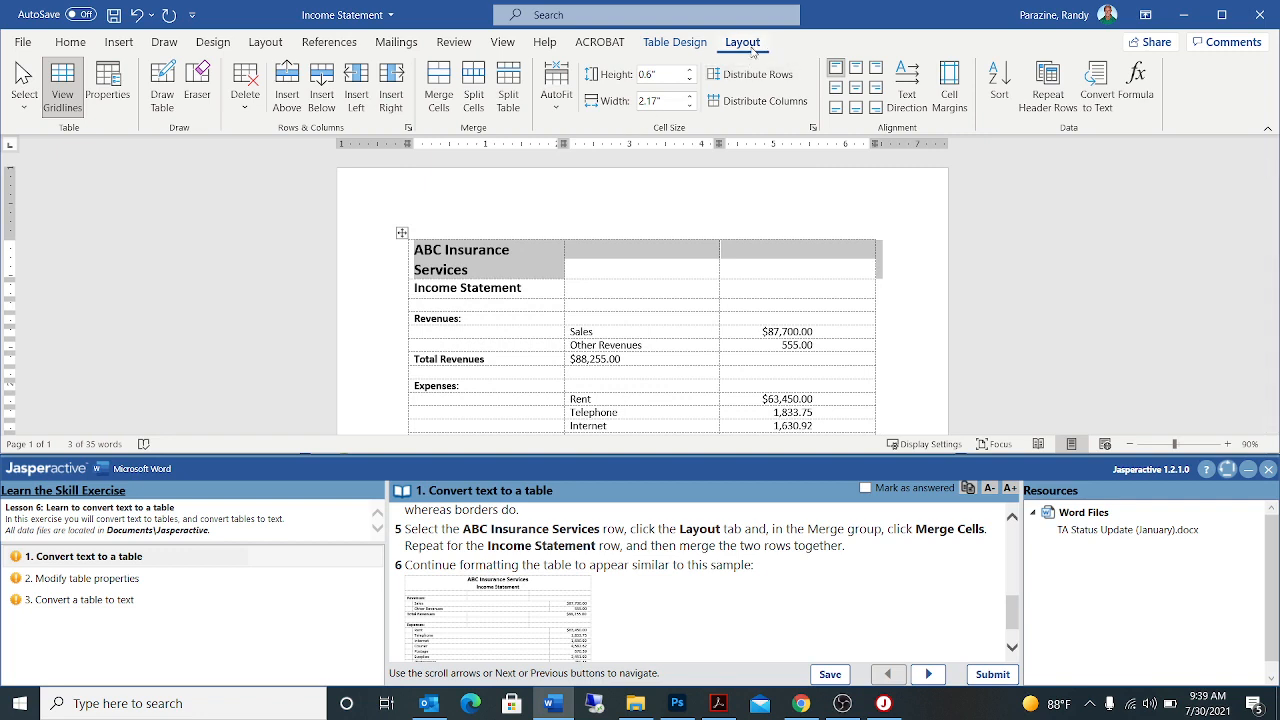
{"action": "left_click", "coordinate": [440, 85]}
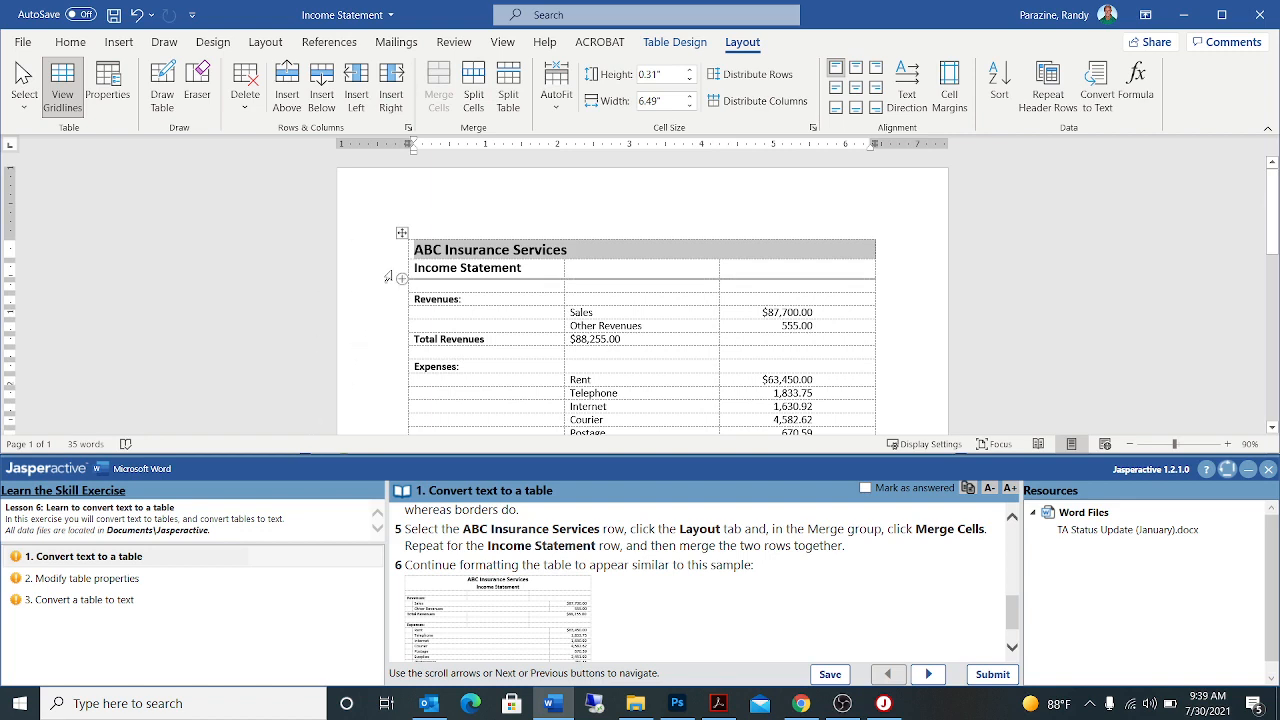
{"action": "left_click", "coordinate": [386, 277]}
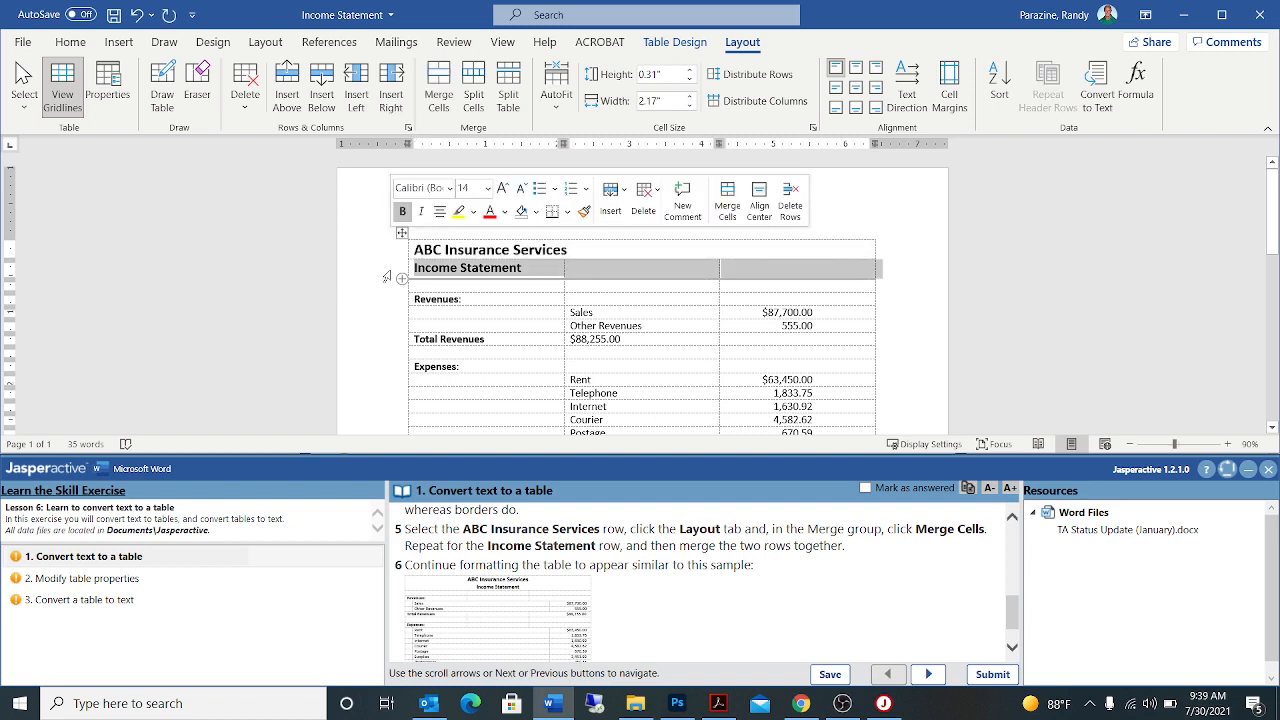
{"action": "left_click", "coordinate": [444, 78]}
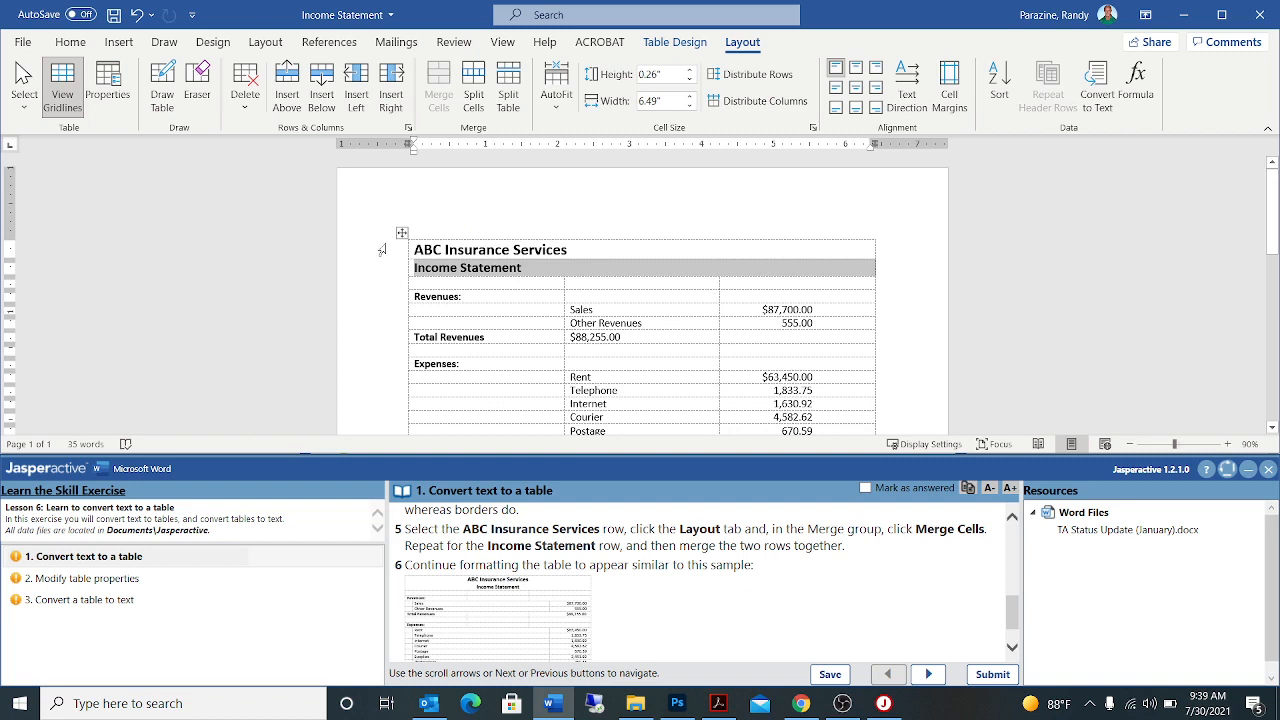
{"action": "left_click_drag", "start_coordinate": [378, 256], "coordinate": [379, 269]}
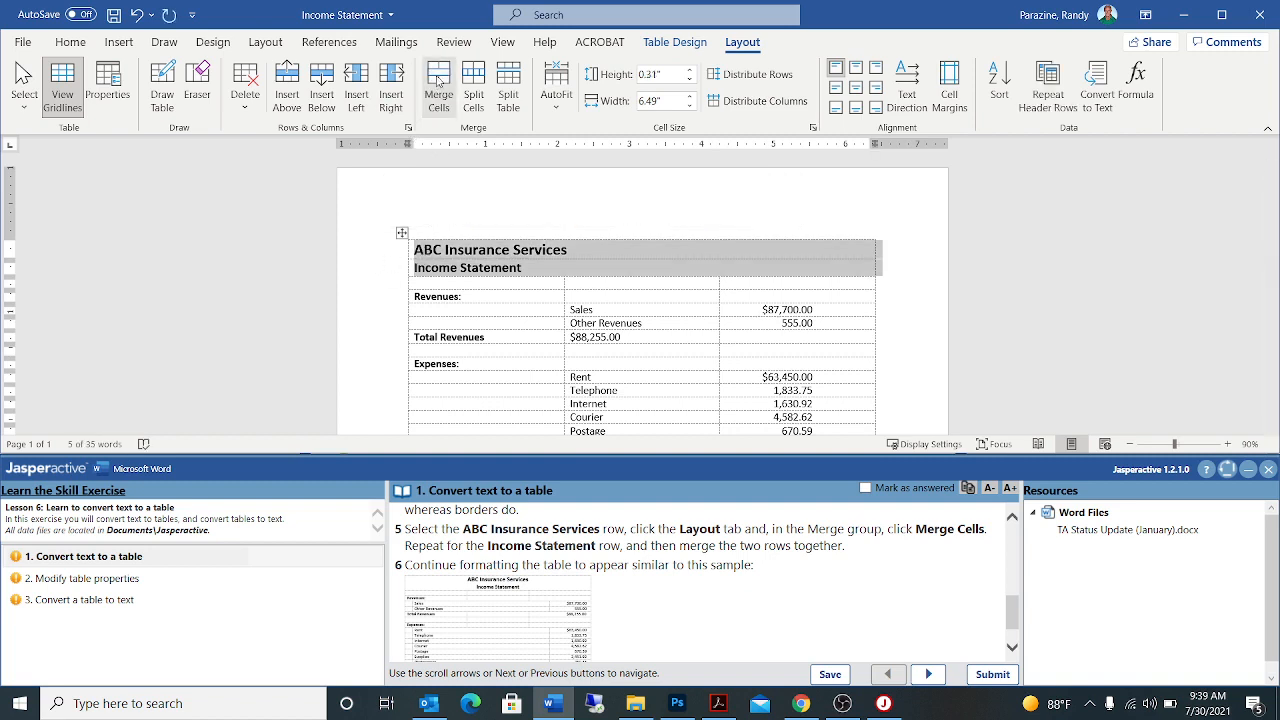
{"action": "left_click", "coordinate": [437, 80]}
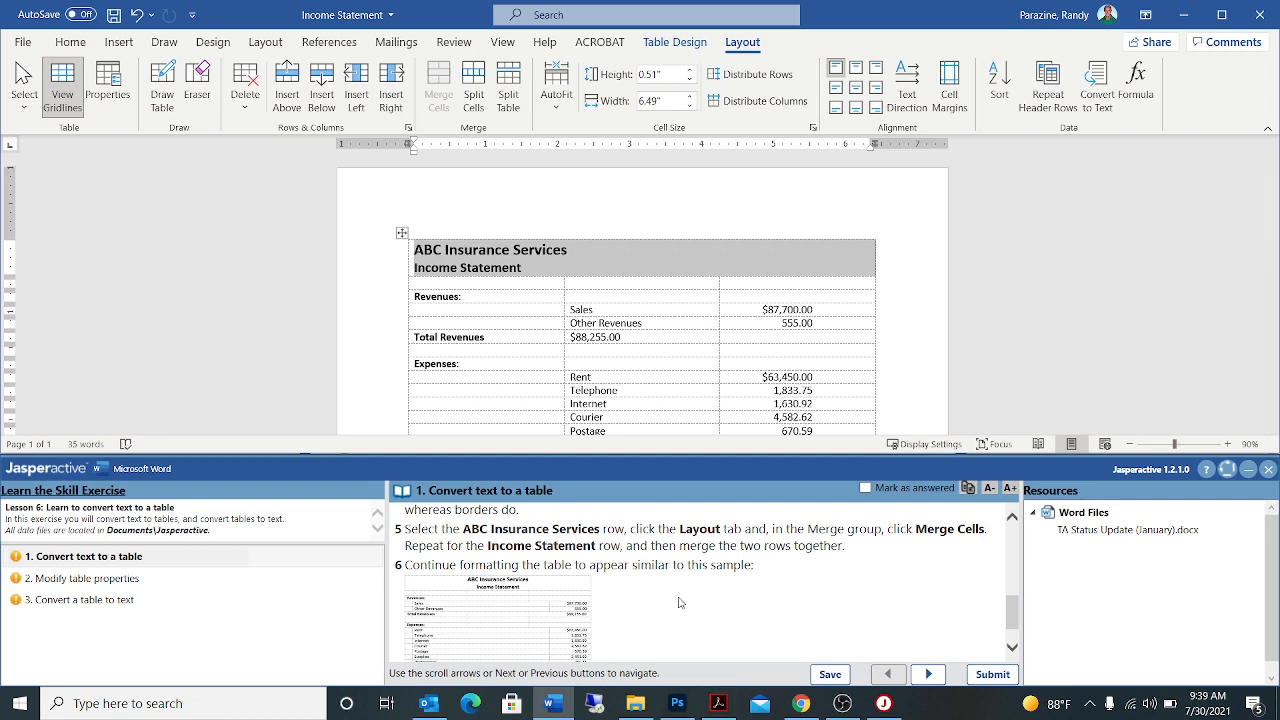
Step: Enlarge the sample table picture in instruction 6 and place it clear of the document's upper table rows for reference
{"action": "scroll", "coordinate": [679, 602], "scroll_direction": "down", "scroll_amount": 1}
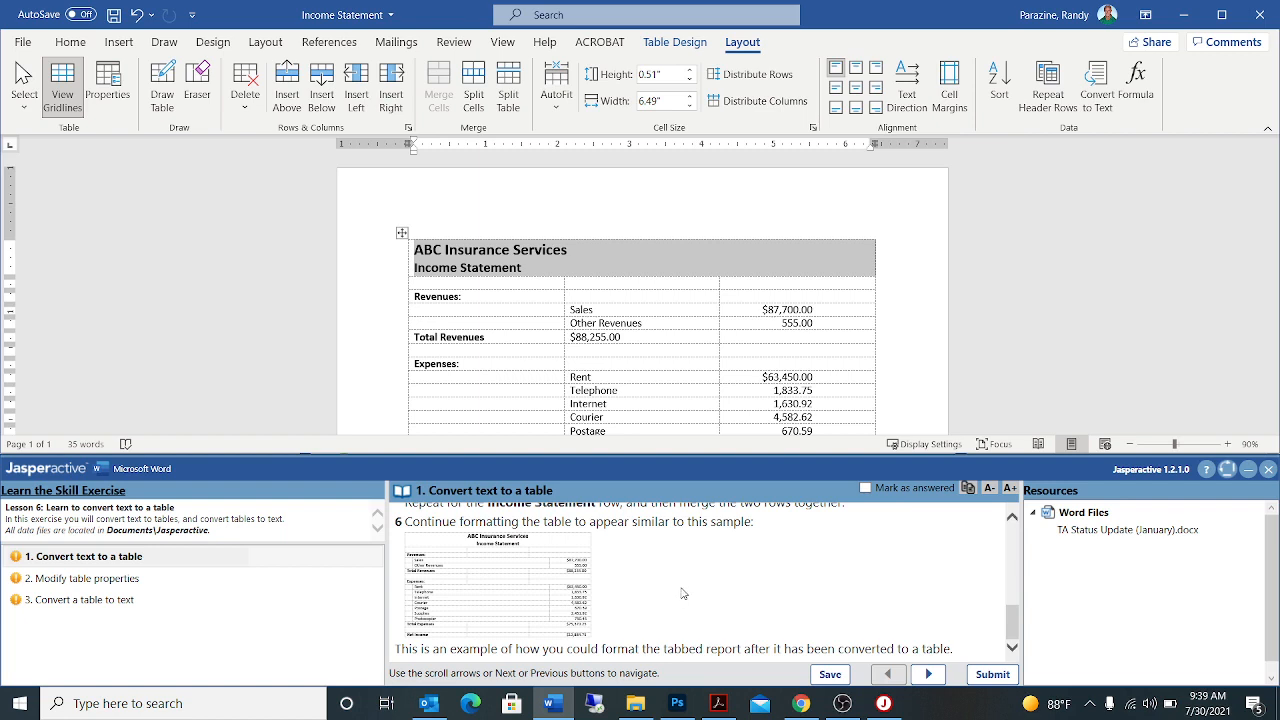
{"action": "left_click", "coordinate": [438, 626]}
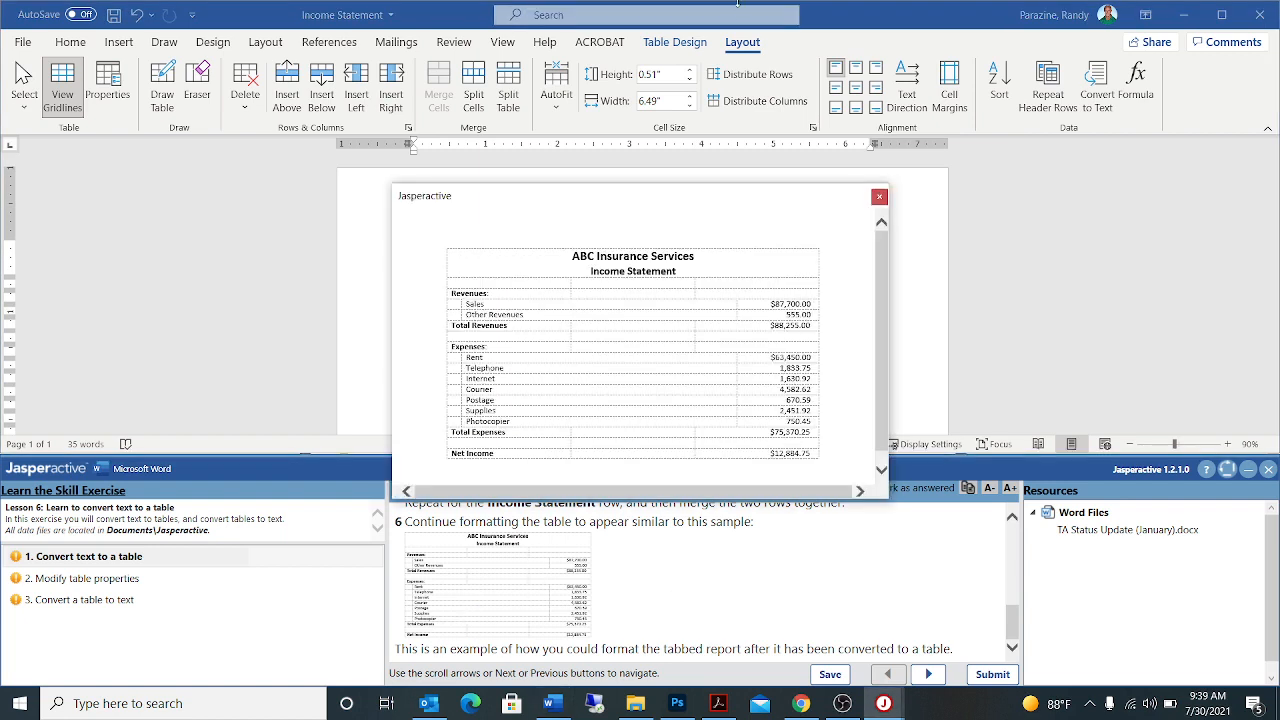
{"action": "left_click_drag", "start_coordinate": [670, 209], "coordinate": [917, 403]}
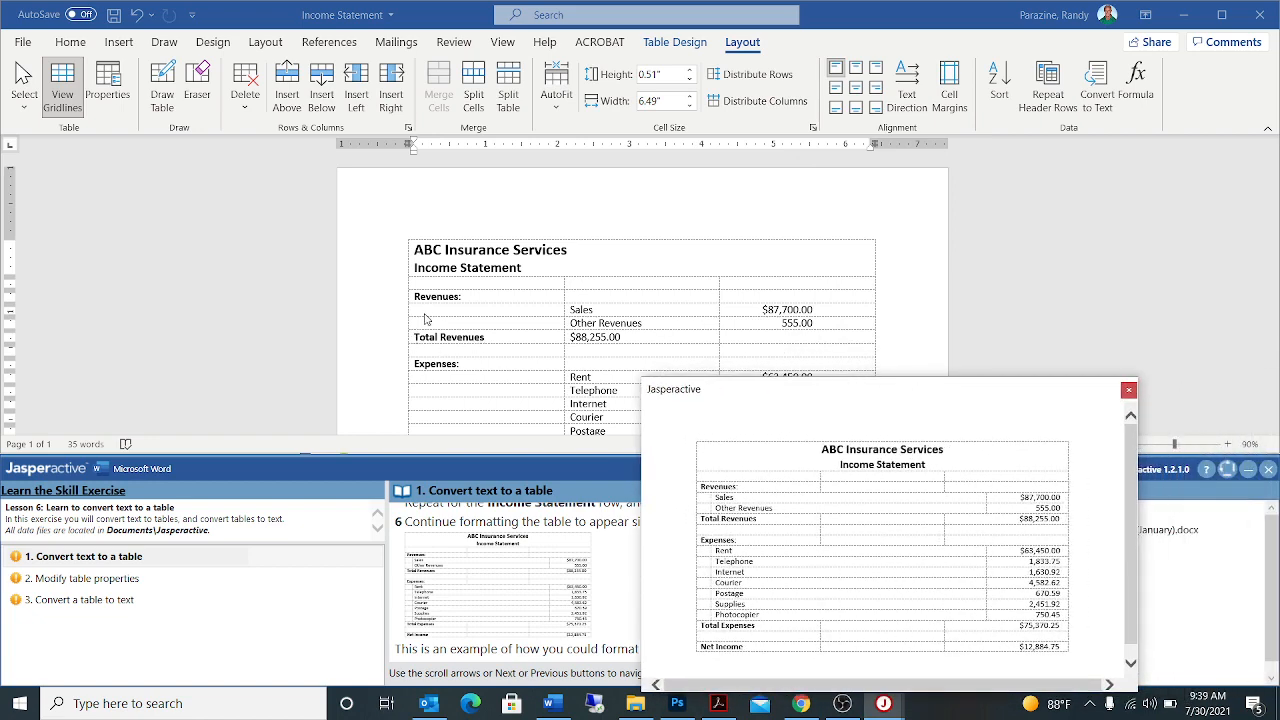
{"action": "left_click", "coordinate": [564, 311]}
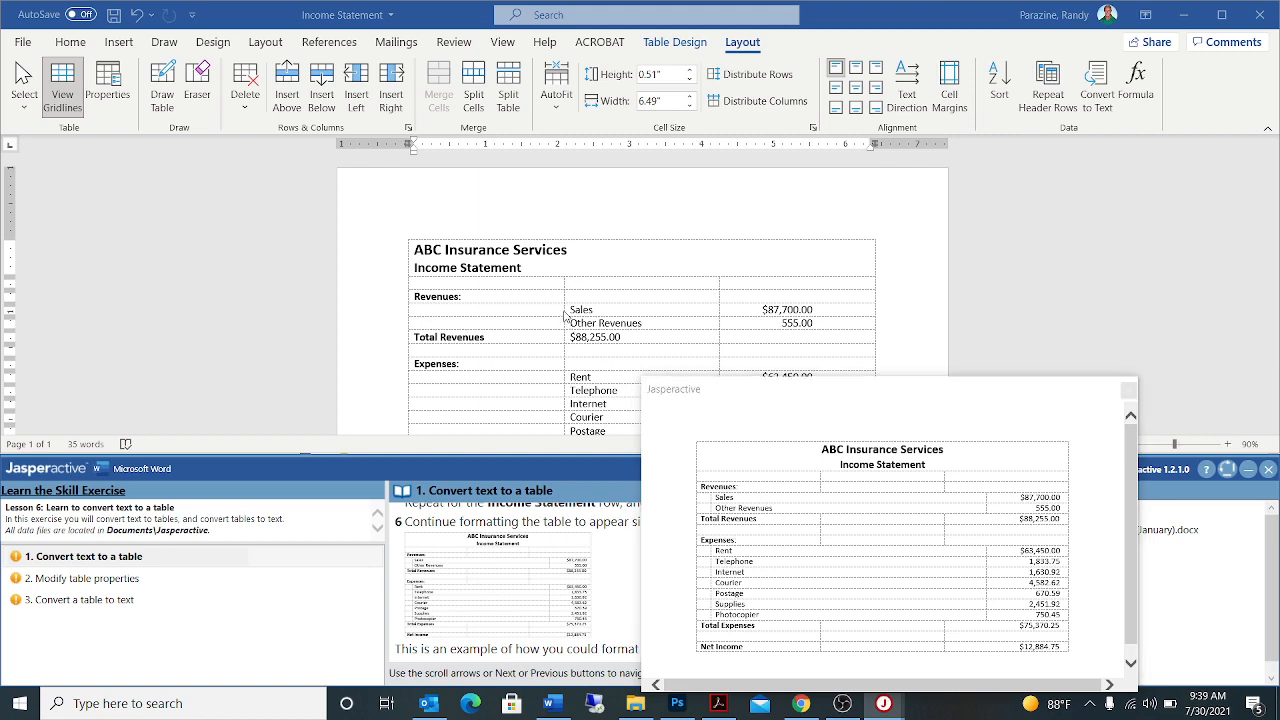
{"action": "left_click", "coordinate": [564, 312]}
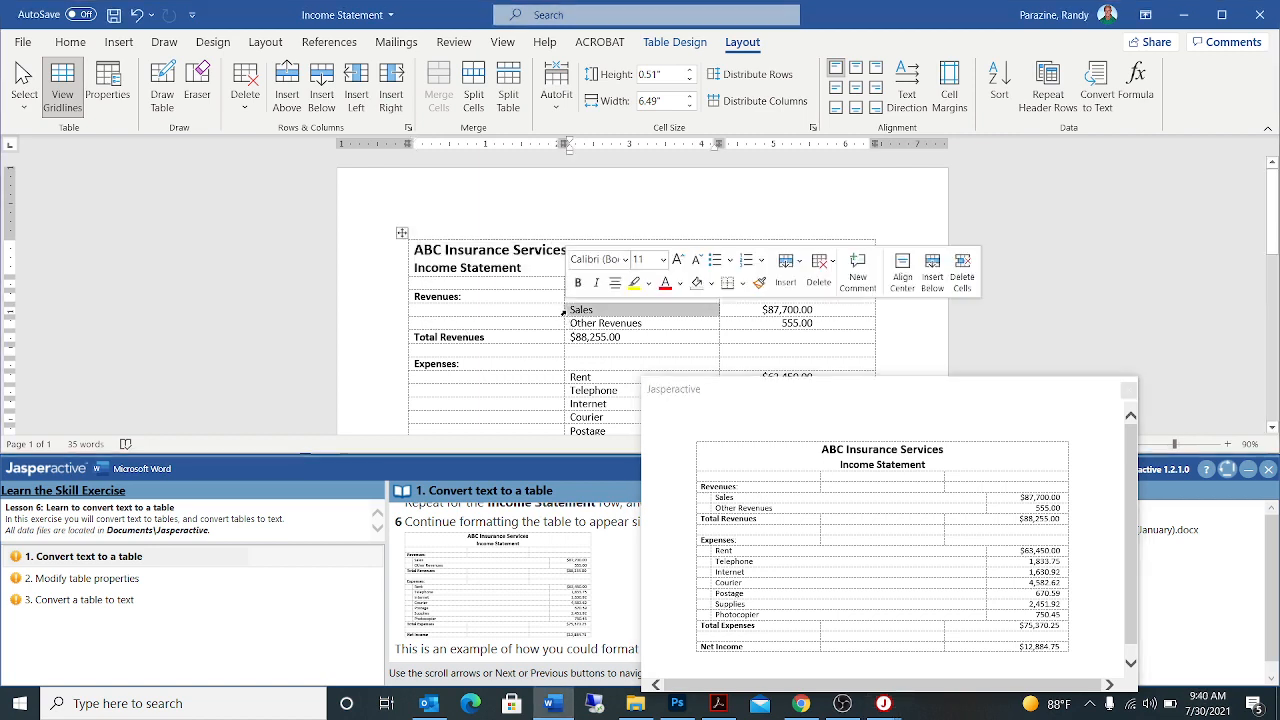
{"action": "left_click", "coordinate": [558, 311]}
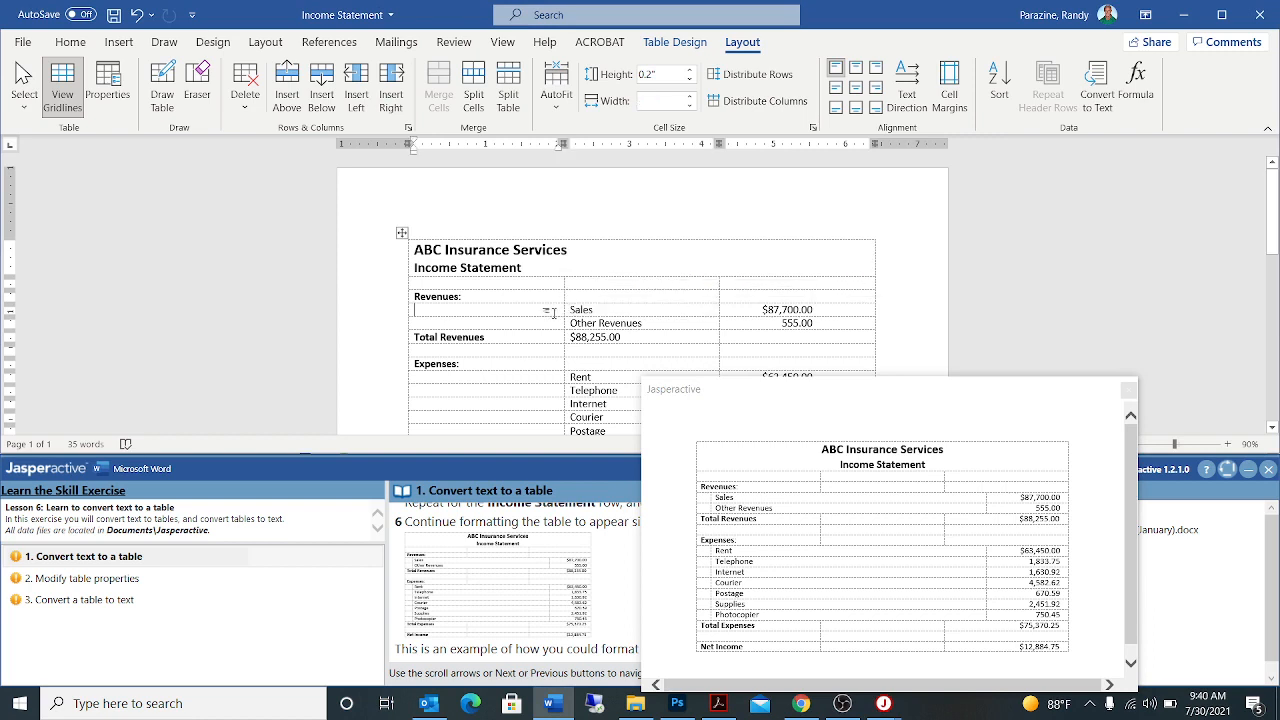
{"action": "left_click_drag", "start_coordinate": [562, 310], "coordinate": [436, 310]}
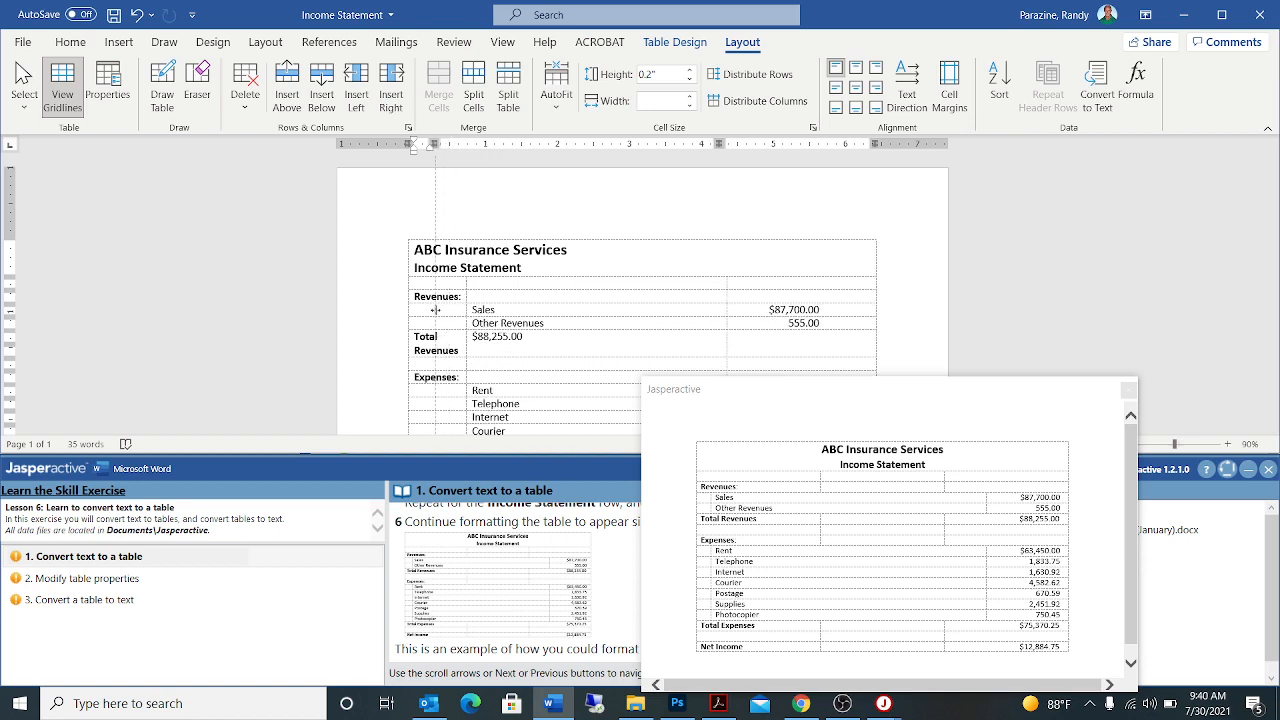
{"action": "left_click_drag", "start_coordinate": [436, 310], "coordinate": [437, 310]}
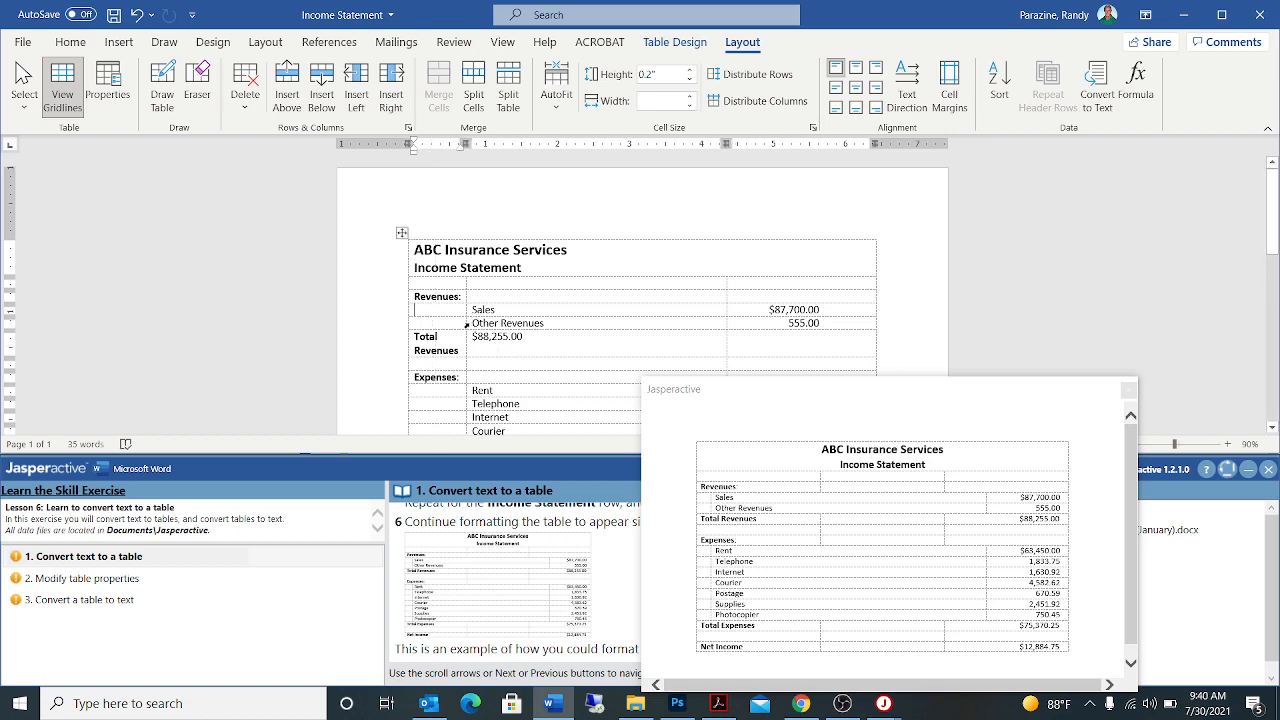
{"action": "left_click", "coordinate": [137, 15]}
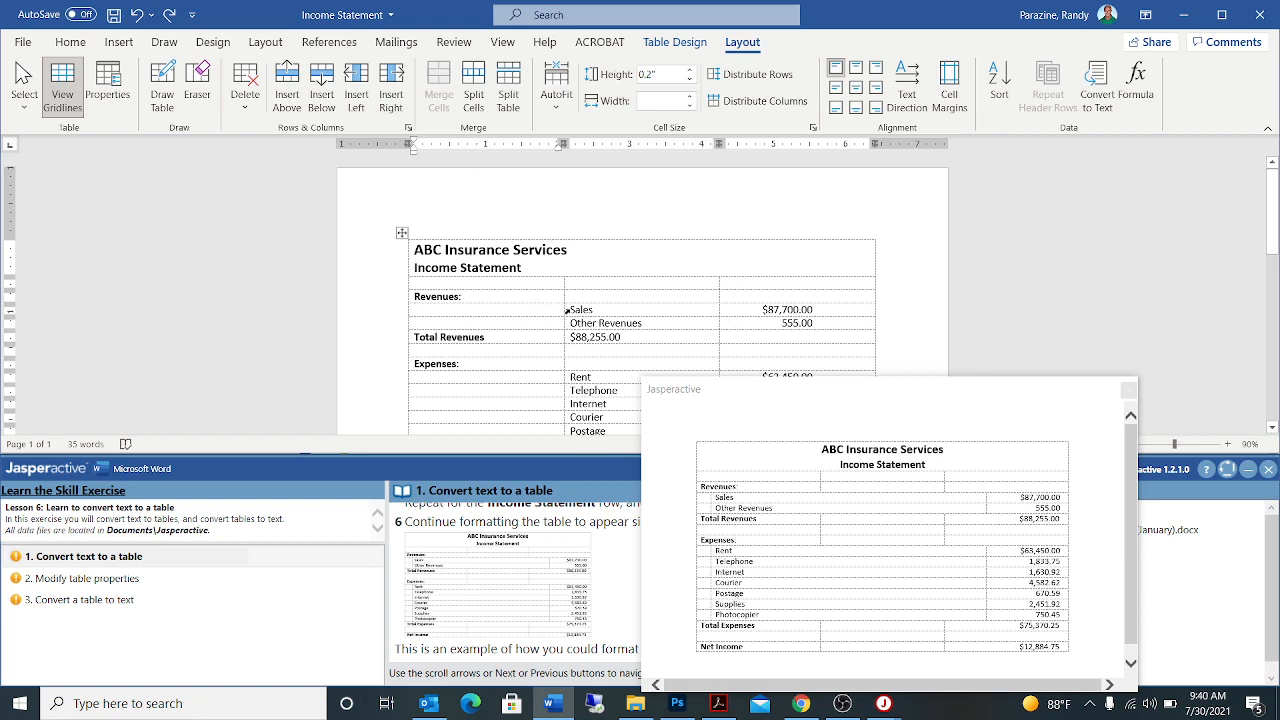
Step: Extend only the Sales and Other Revenues label cells leftward to about 3.95" wide, leaving a small indent under Revenues
{"action": "left_click", "coordinate": [567, 310]}
{"action": "left_click_drag", "start_coordinate": [561, 309], "coordinate": [483, 313]}
{"action": "left_click_drag", "start_coordinate": [455, 313], "coordinate": [435, 313]}
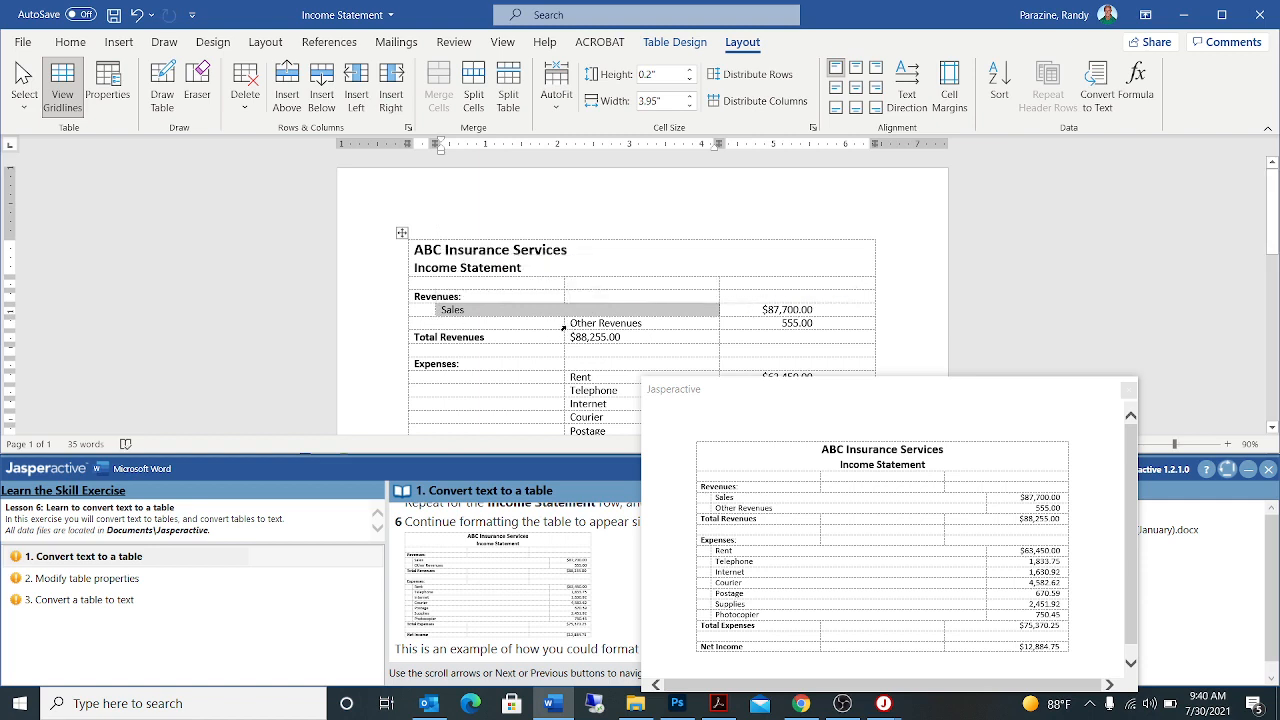
{"action": "left_click", "coordinate": [567, 323]}
{"action": "left_click_drag", "start_coordinate": [565, 323], "coordinate": [435, 323]}
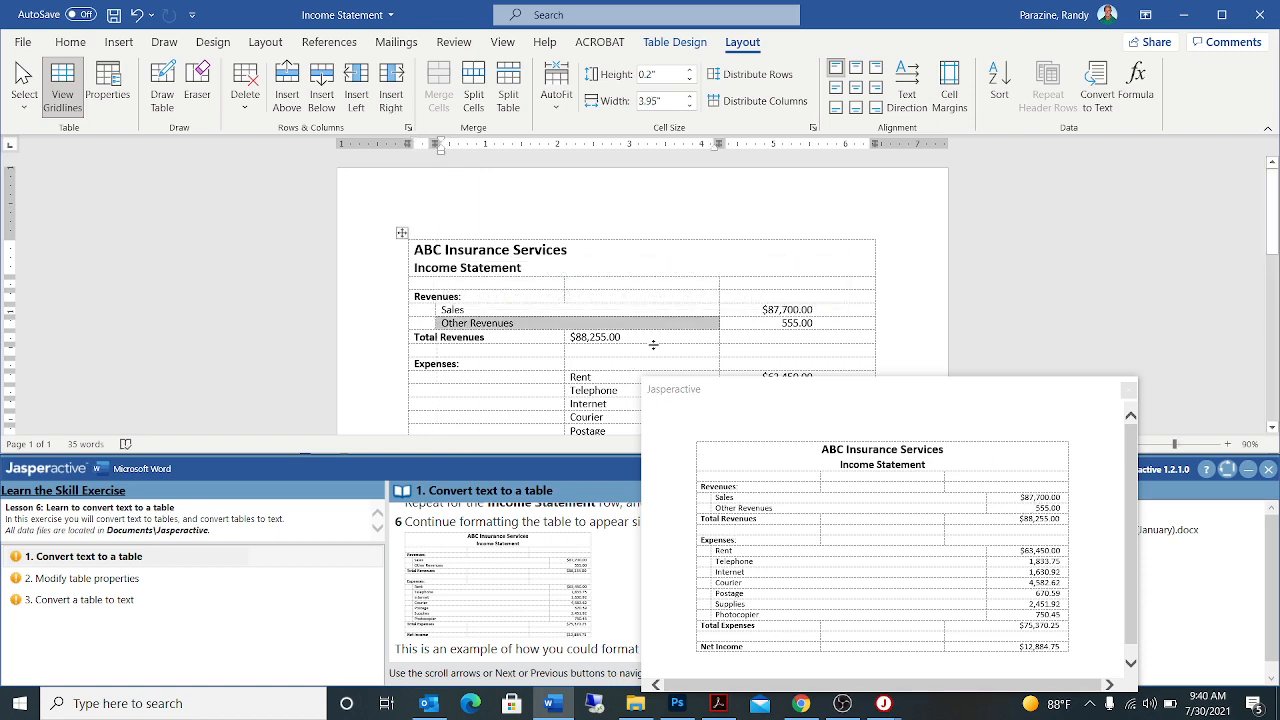
Step: Move the Total Revenues amount $88,255.00 from the middle column to the last column of its row
{"action": "left_click", "coordinate": [638, 337]}
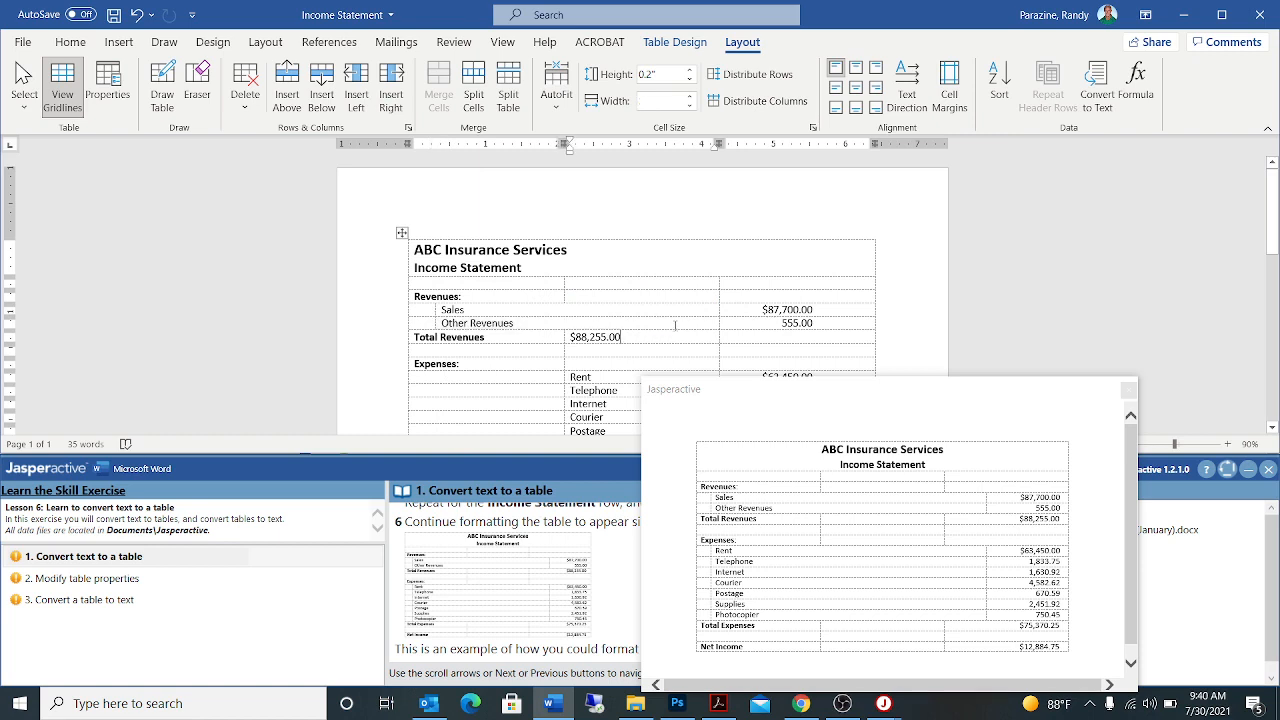
{"action": "left_click_drag", "start_coordinate": [624, 337], "coordinate": [586, 340]}
{"action": "left_click", "coordinate": [622, 337]}
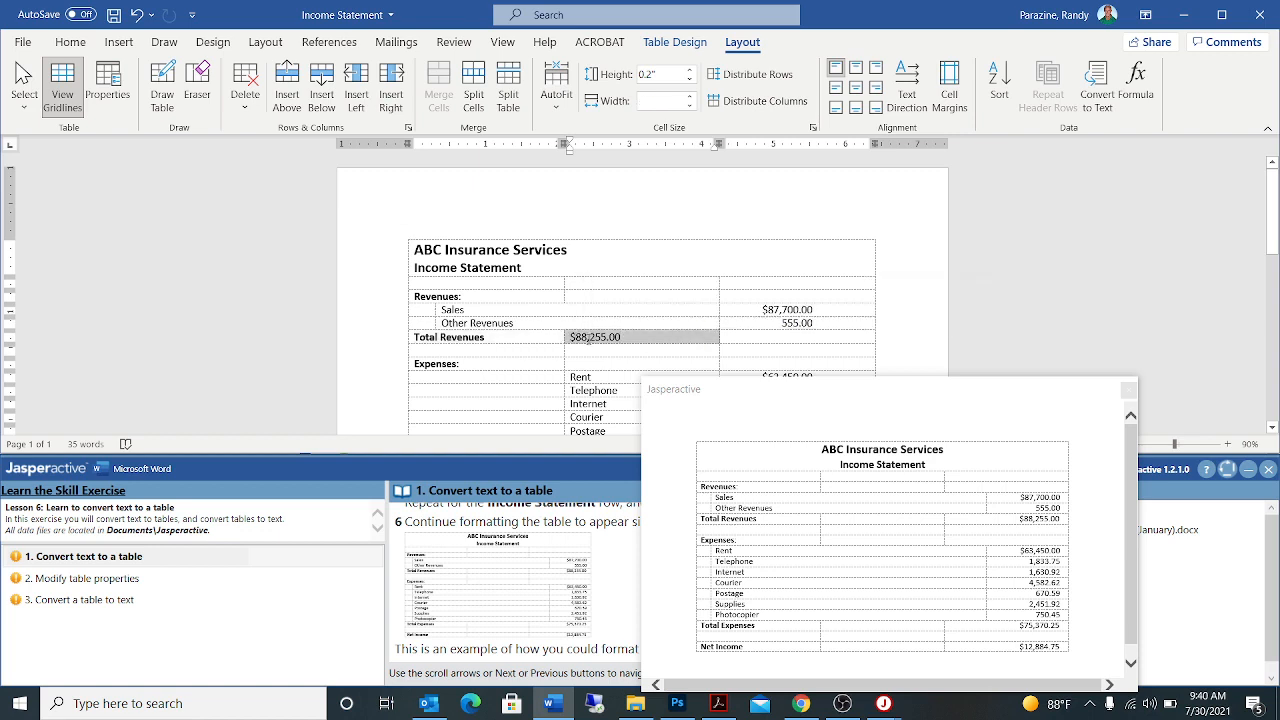
{"action": "right_click", "coordinate": [586, 340]}
{"action": "left_click", "coordinate": [622, 351]}
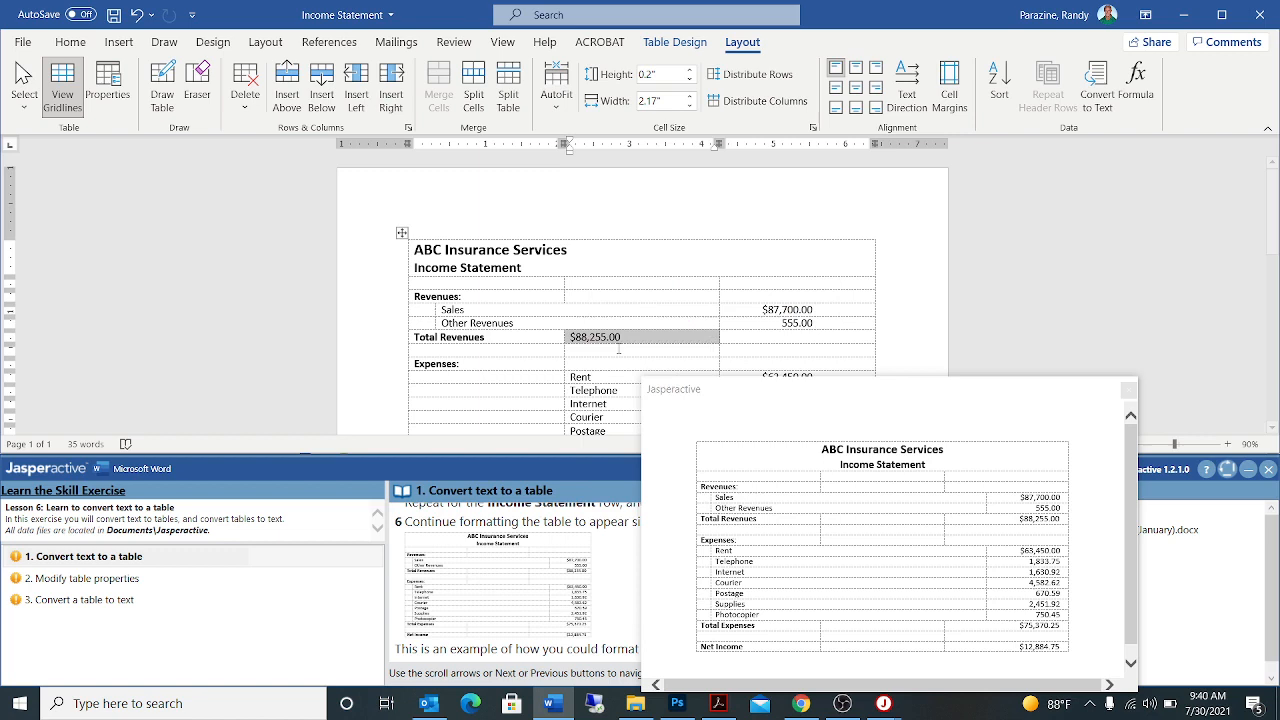
{"action": "left_click", "coordinate": [748, 338]}
{"action": "right_click", "coordinate": [751, 338]}
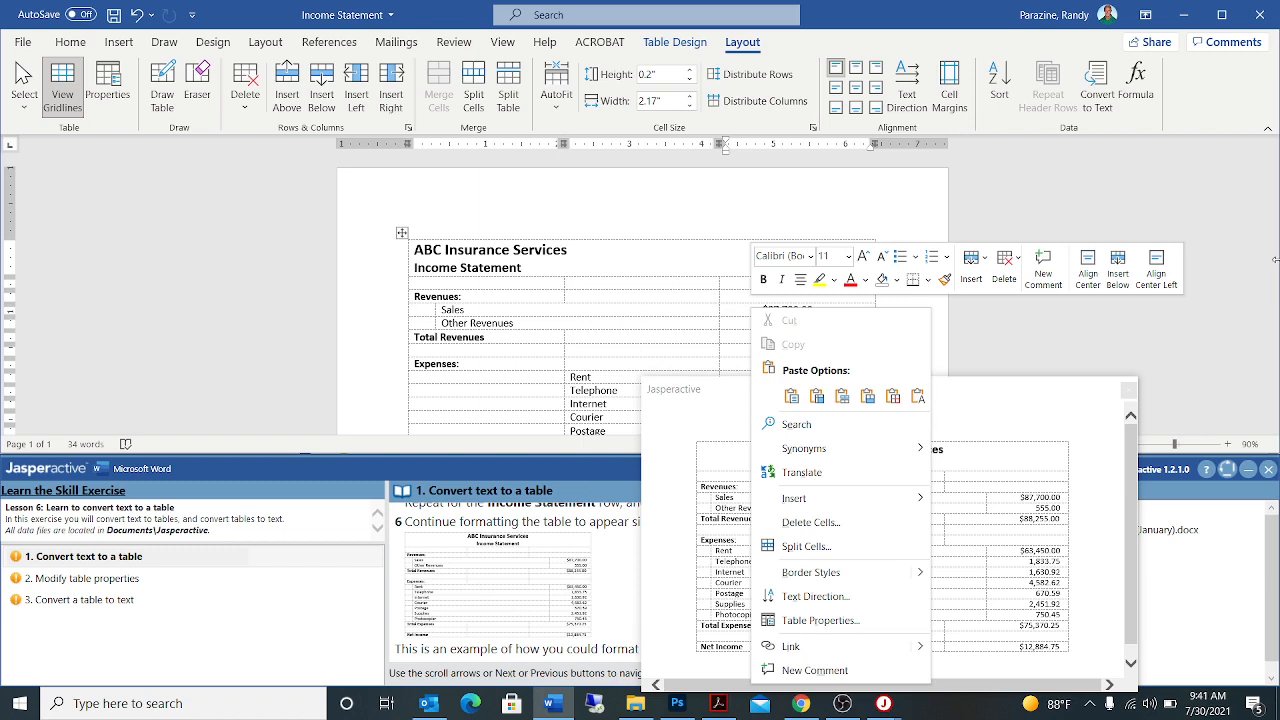
{"action": "left_click", "coordinate": [1114, 316]}
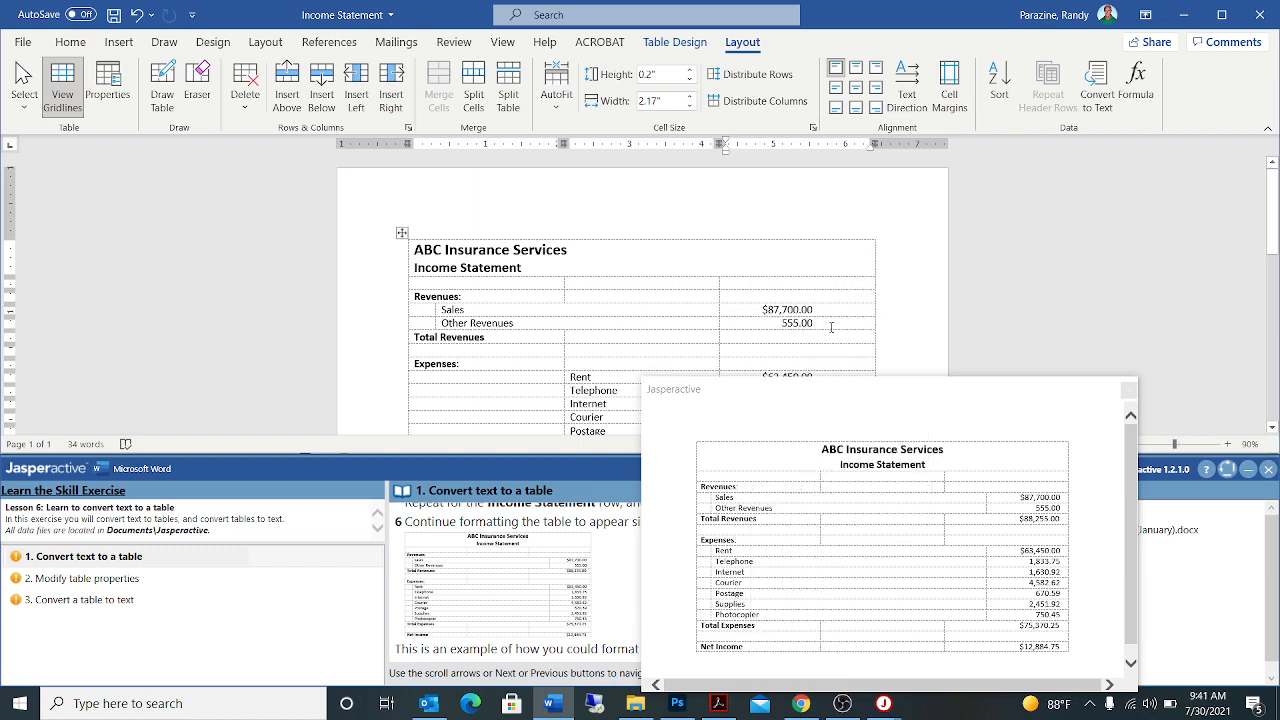
{"action": "key", "text": "ctrl+z"}
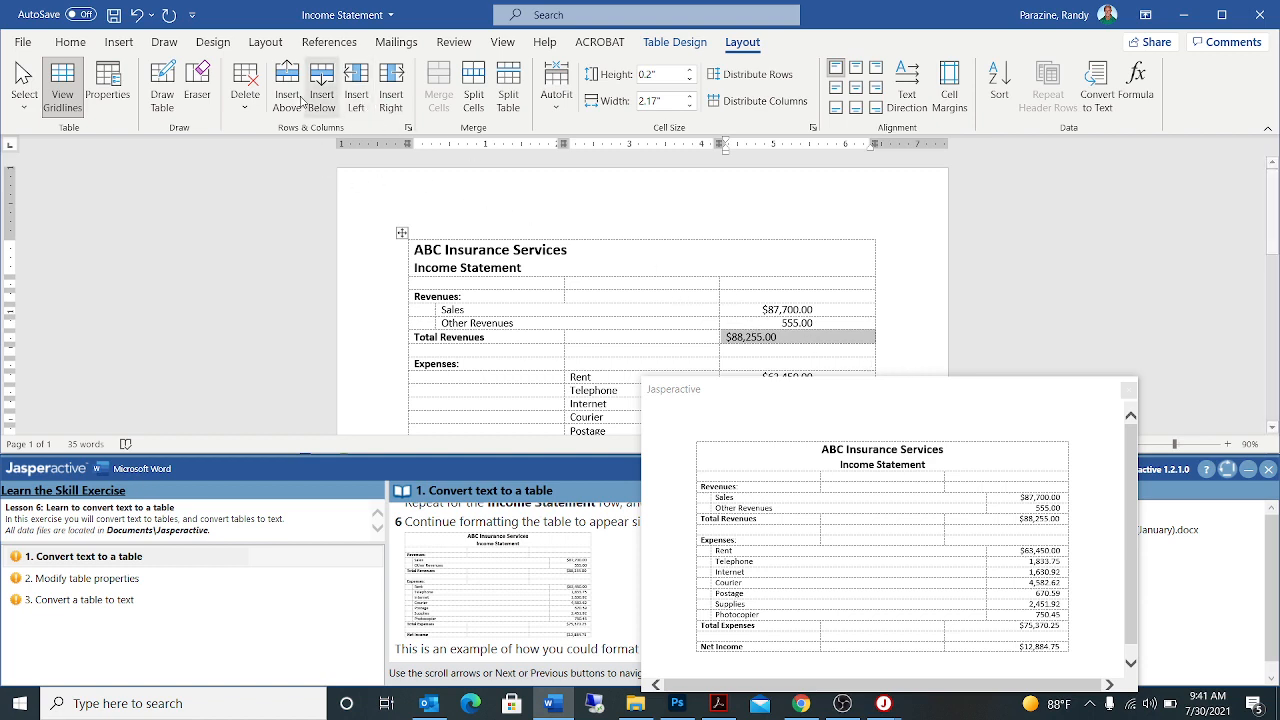
Step: Right-align the Total Revenues amount and the Sales and Other Revenues amounts in the last column
{"action": "left_click", "coordinate": [76, 43]}
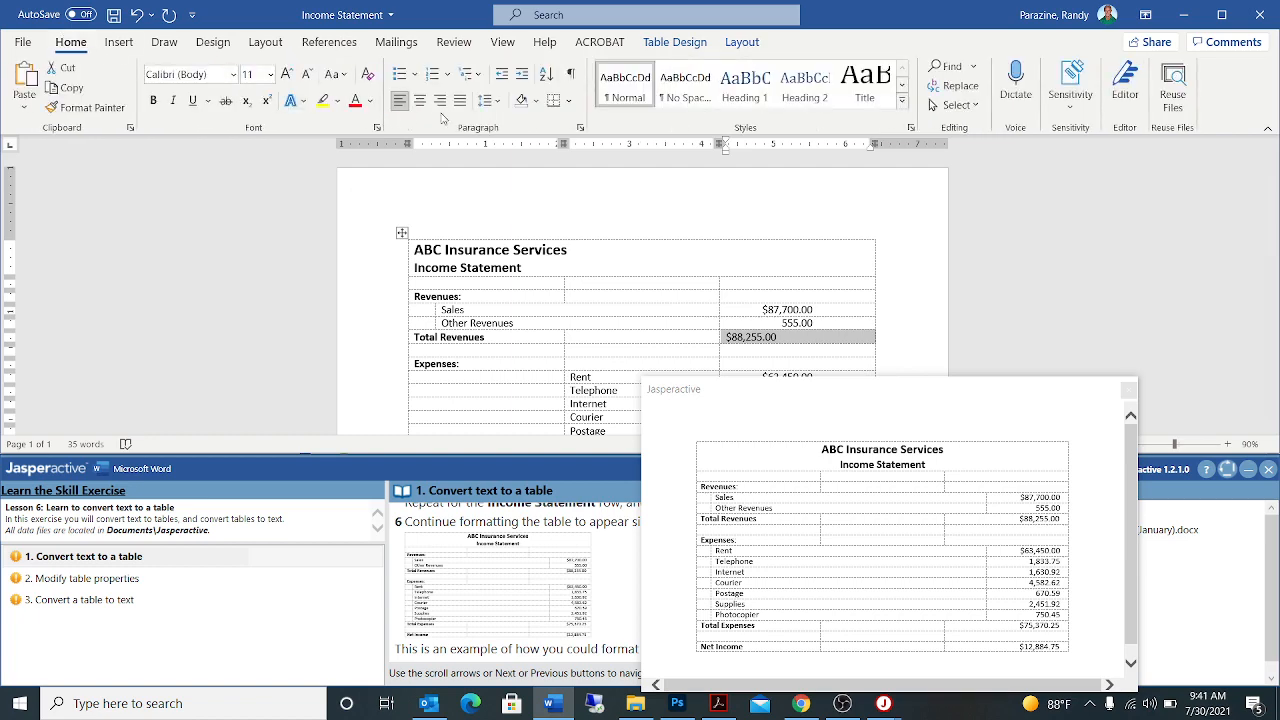
{"action": "left_click", "coordinate": [445, 104]}
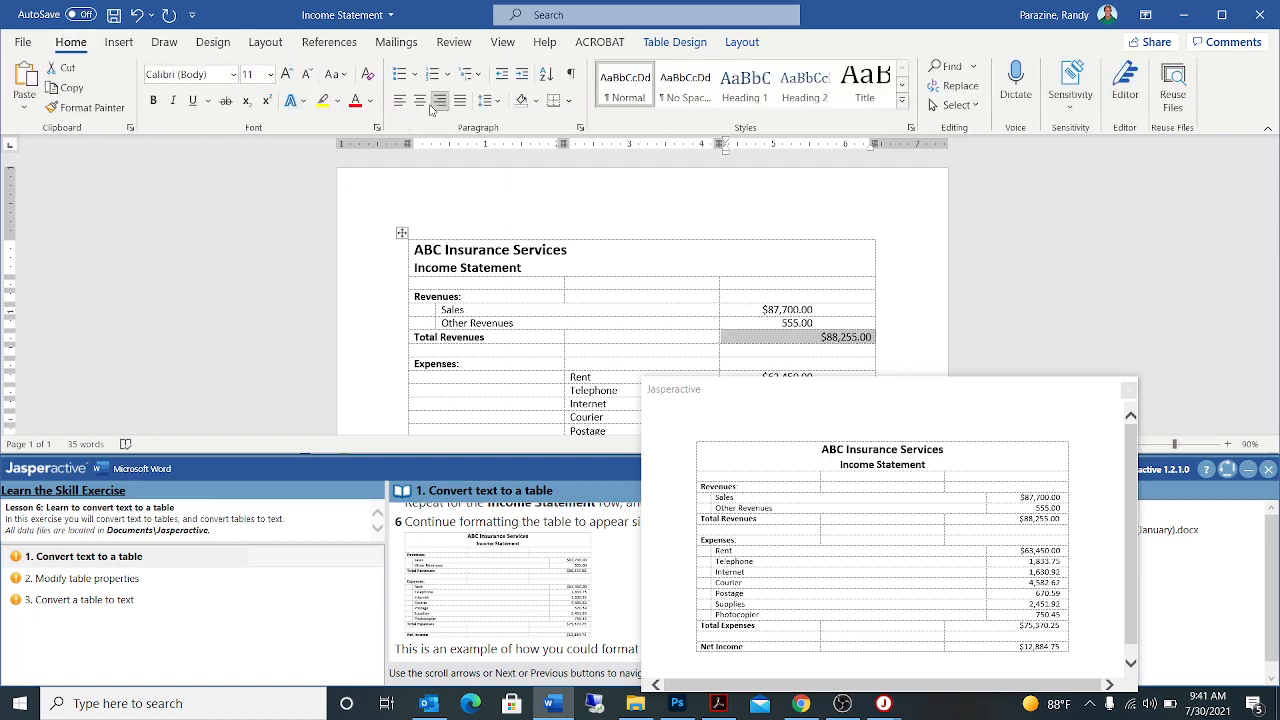
{"action": "left_click", "coordinate": [420, 101]}
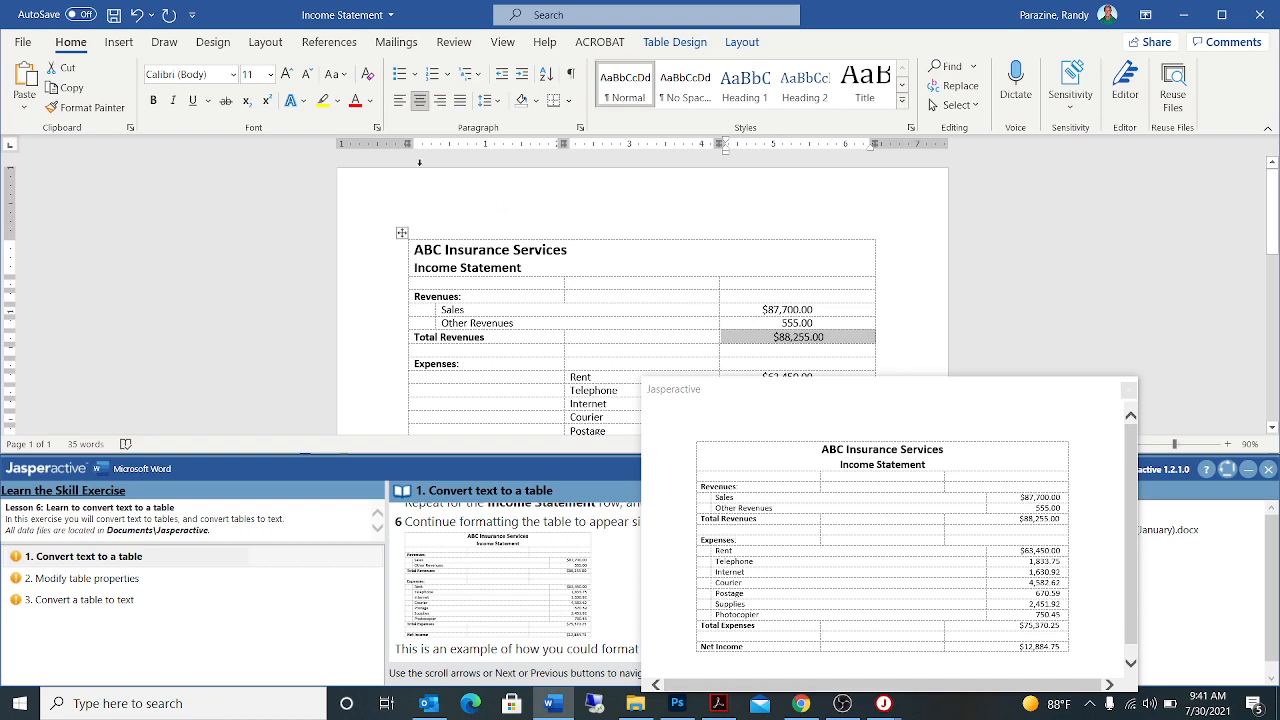
{"action": "left_click", "coordinate": [440, 101]}
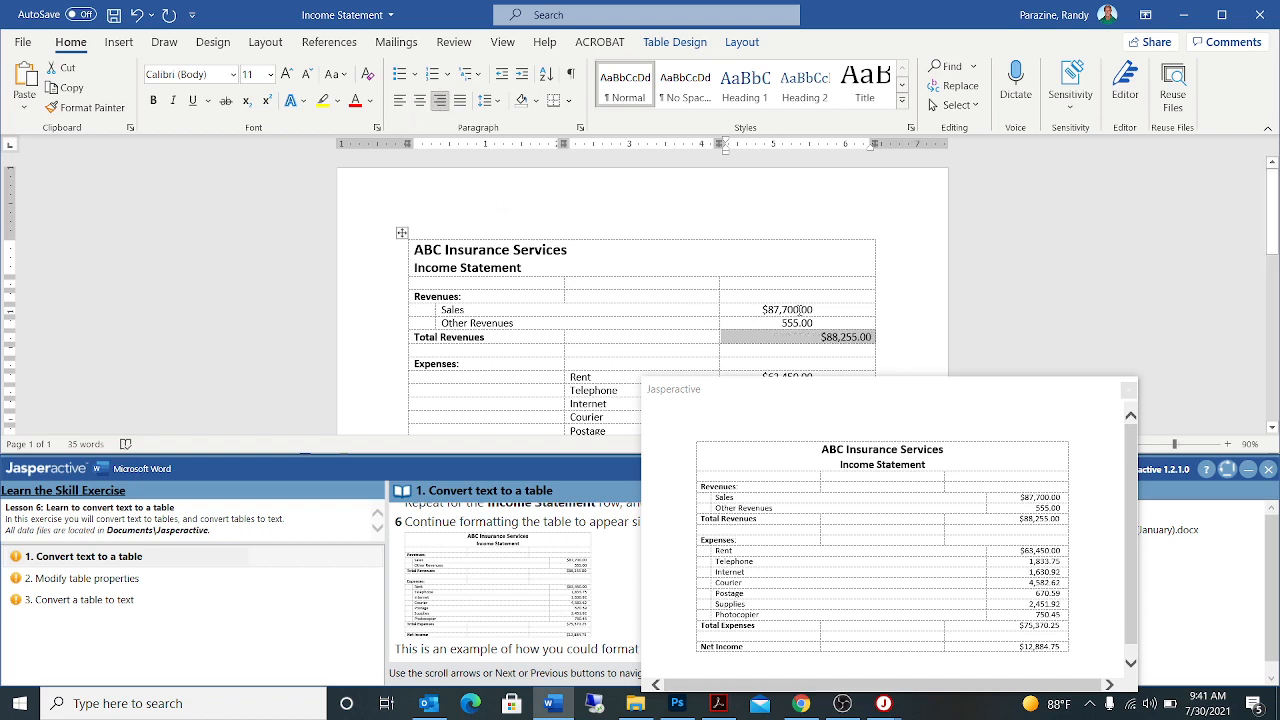
{"action": "mouse_move", "coordinate": [758, 307]}
{"action": "left_mouse_down"}
{"action": "mouse_move", "coordinate": [765, 338]}
{"action": "mouse_move", "coordinate": [762, 325]}
{"action": "left_mouse_up"}
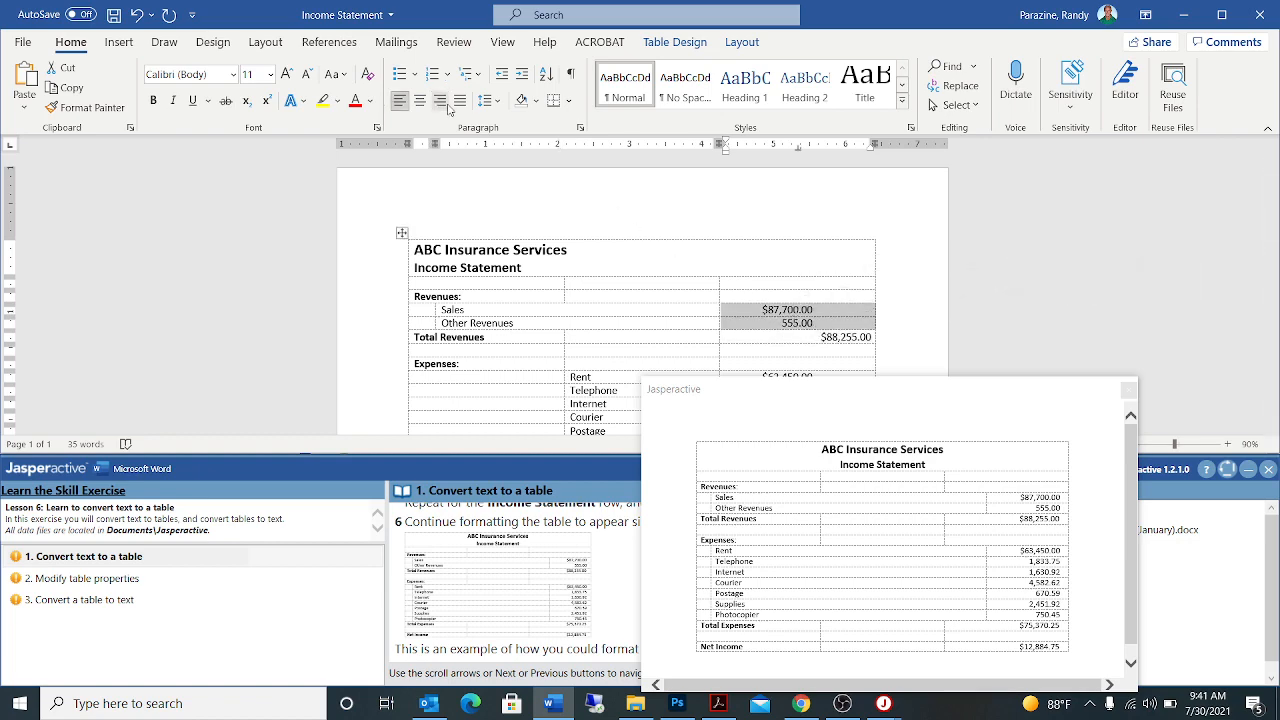
{"action": "left_click", "coordinate": [440, 101]}
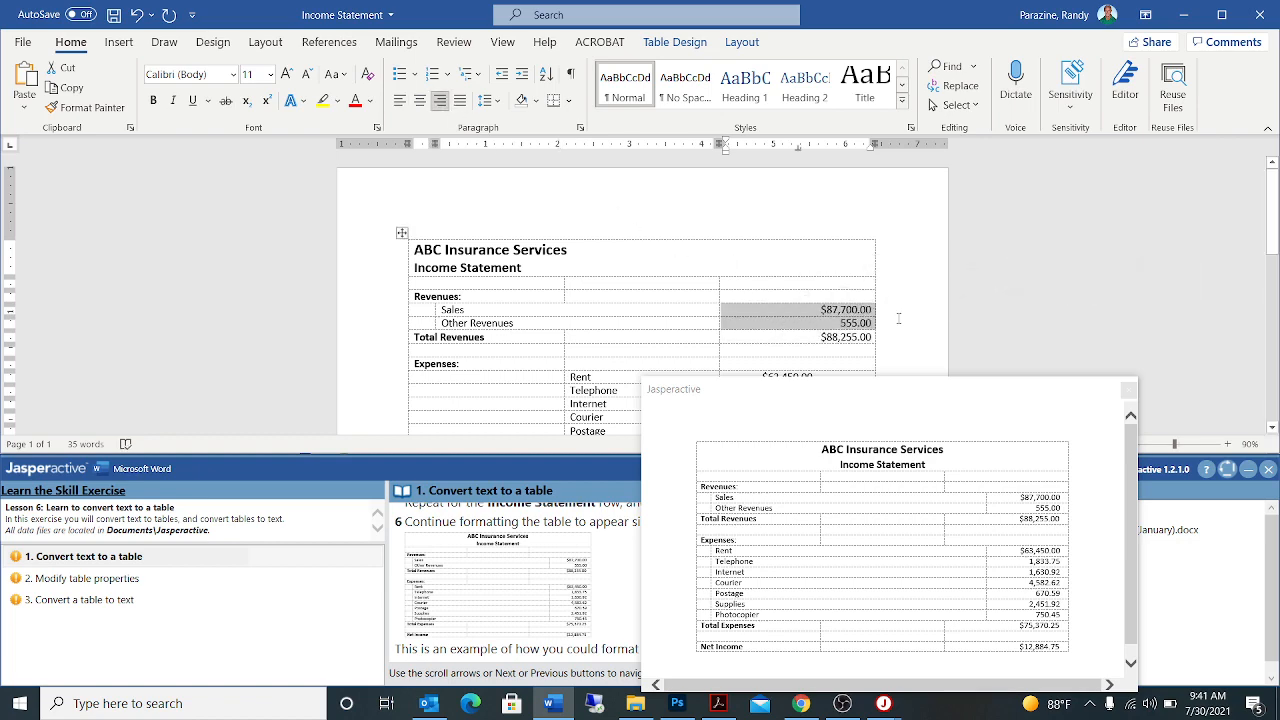
Step: Shift the first column's divider left, then extend only the Rent through Photocopier label cells leftward to line up with the Sales label
{"action": "scroll", "coordinate": [898, 318], "scroll_direction": "down", "scroll_amount": 2}
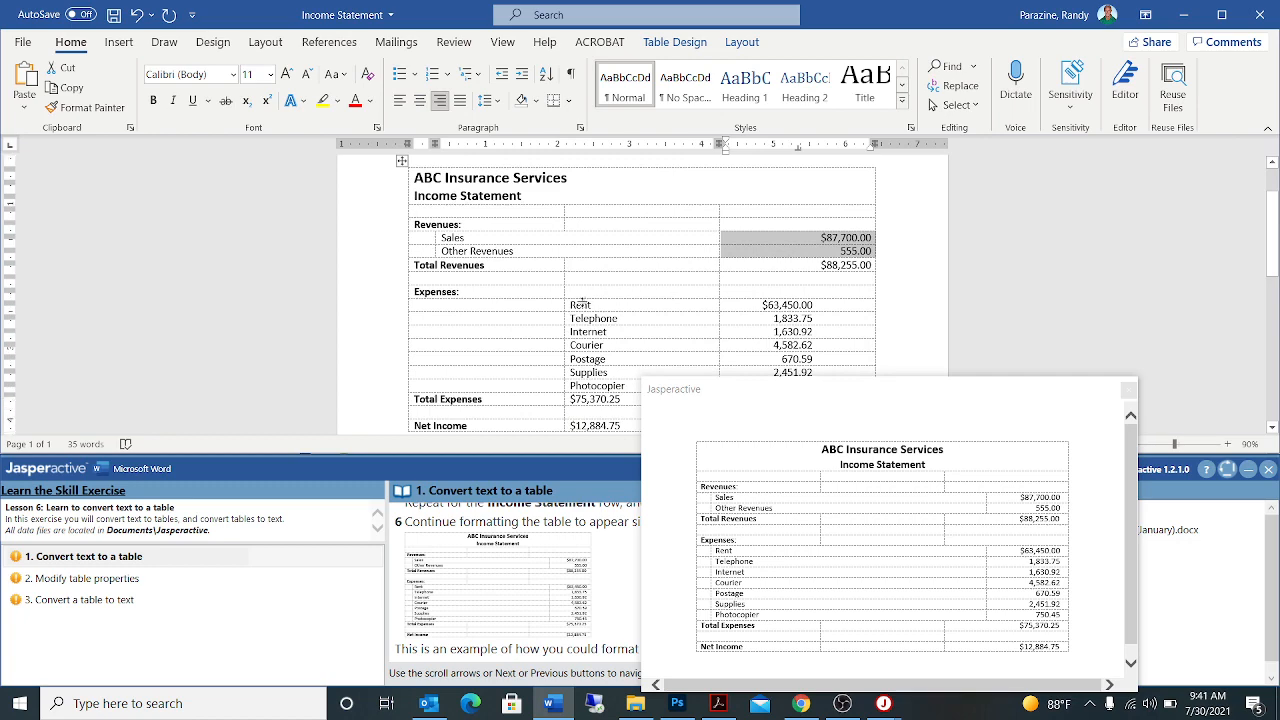
{"action": "scroll", "coordinate": [584, 301], "scroll_direction": "down", "scroll_amount": 2}
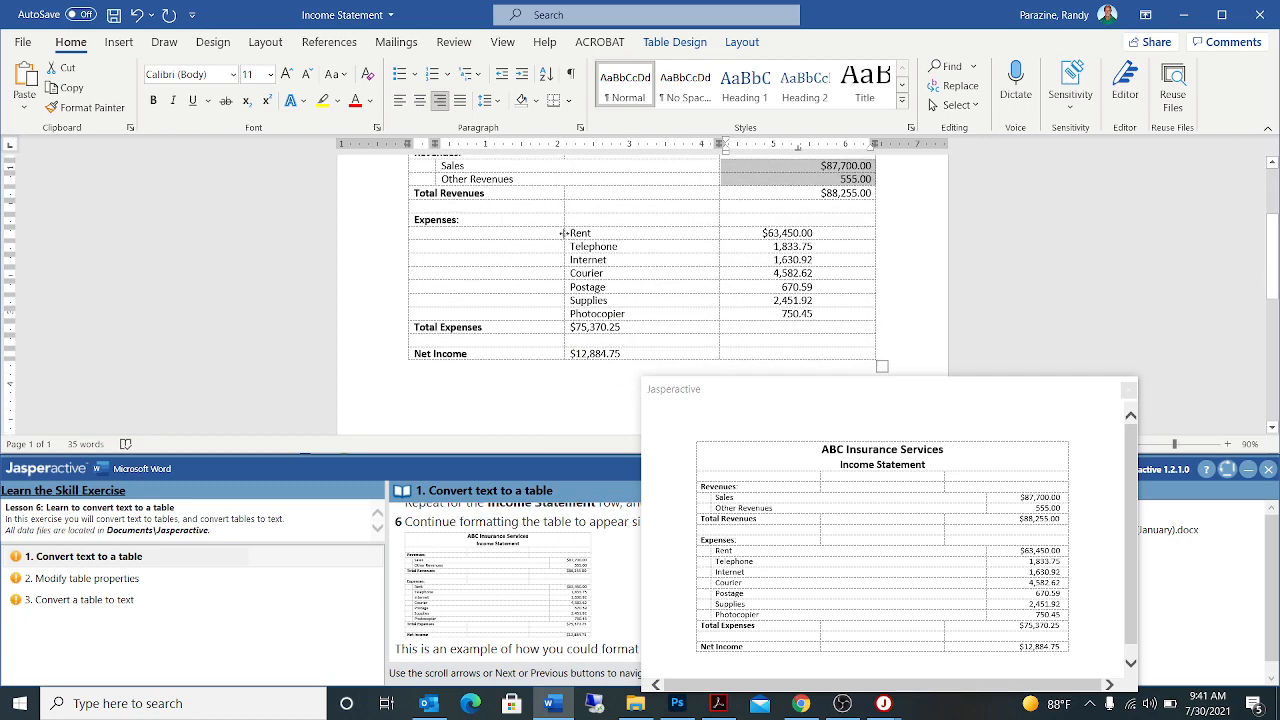
{"action": "left_click_drag", "start_coordinate": [562, 232], "coordinate": [526, 262]}
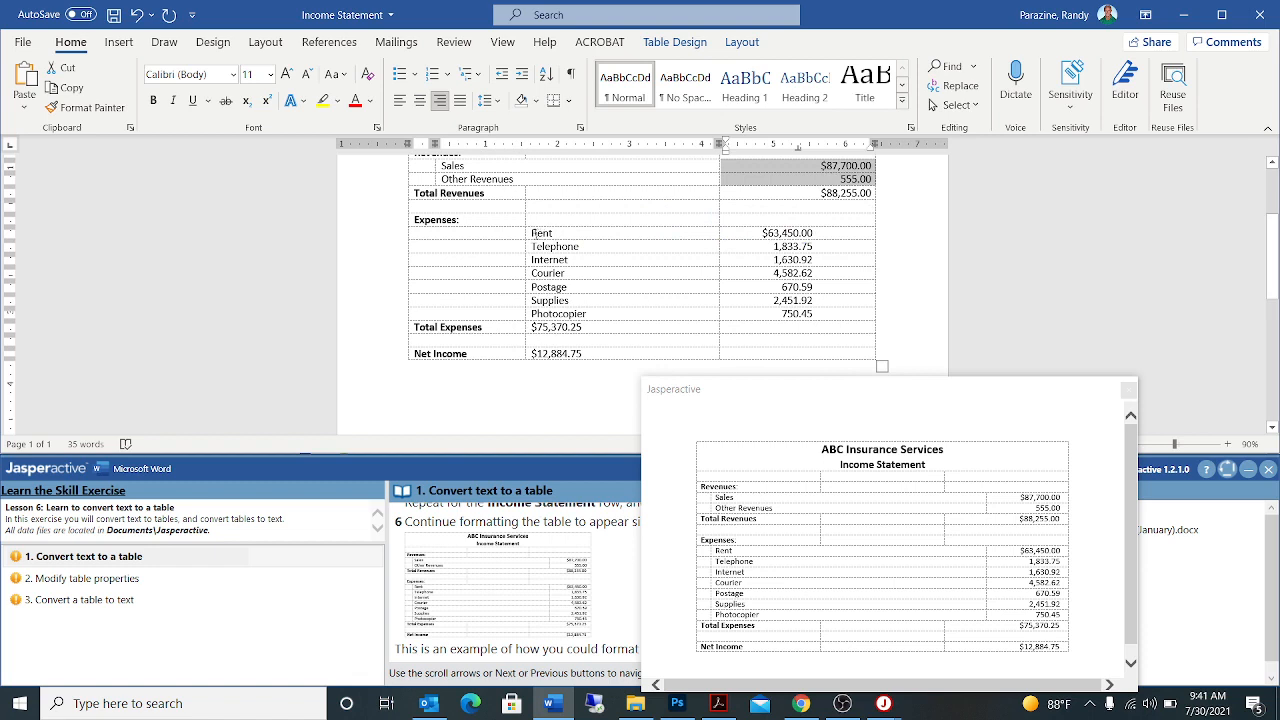
{"action": "left_click_drag", "start_coordinate": [535, 233], "coordinate": [537, 301]}
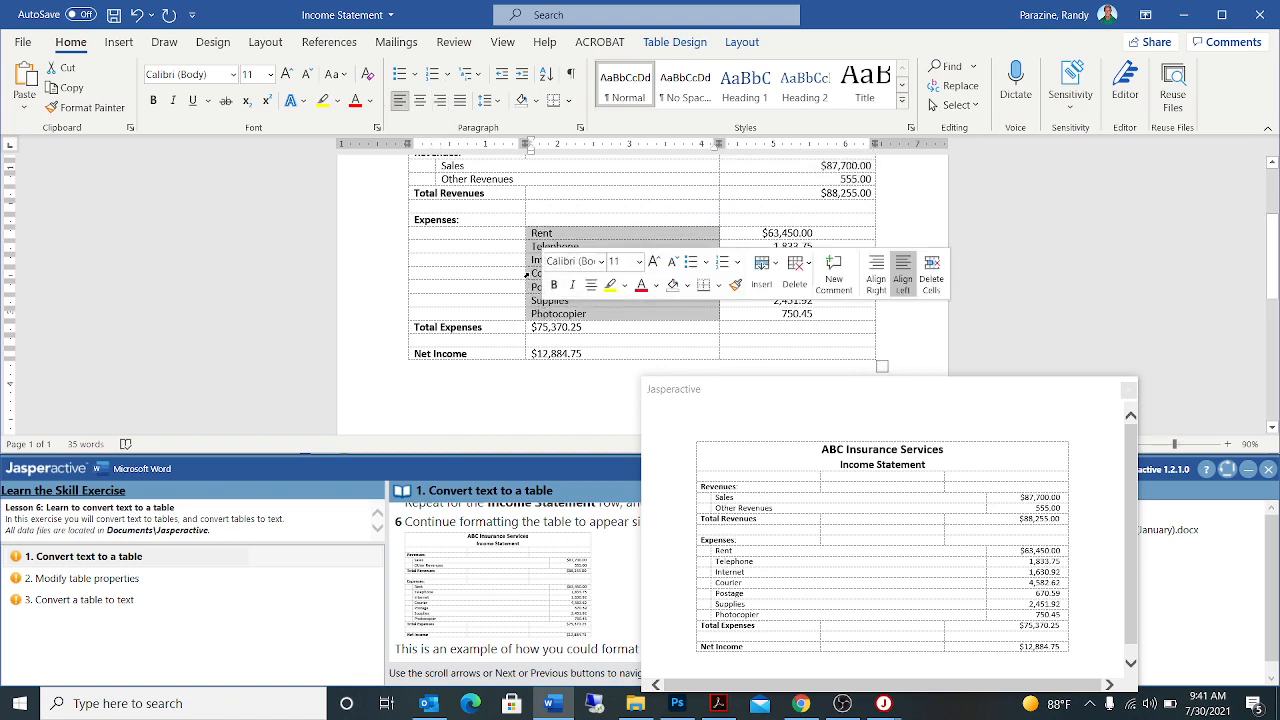
{"action": "left_click_drag", "start_coordinate": [523, 277], "coordinate": [436, 273]}
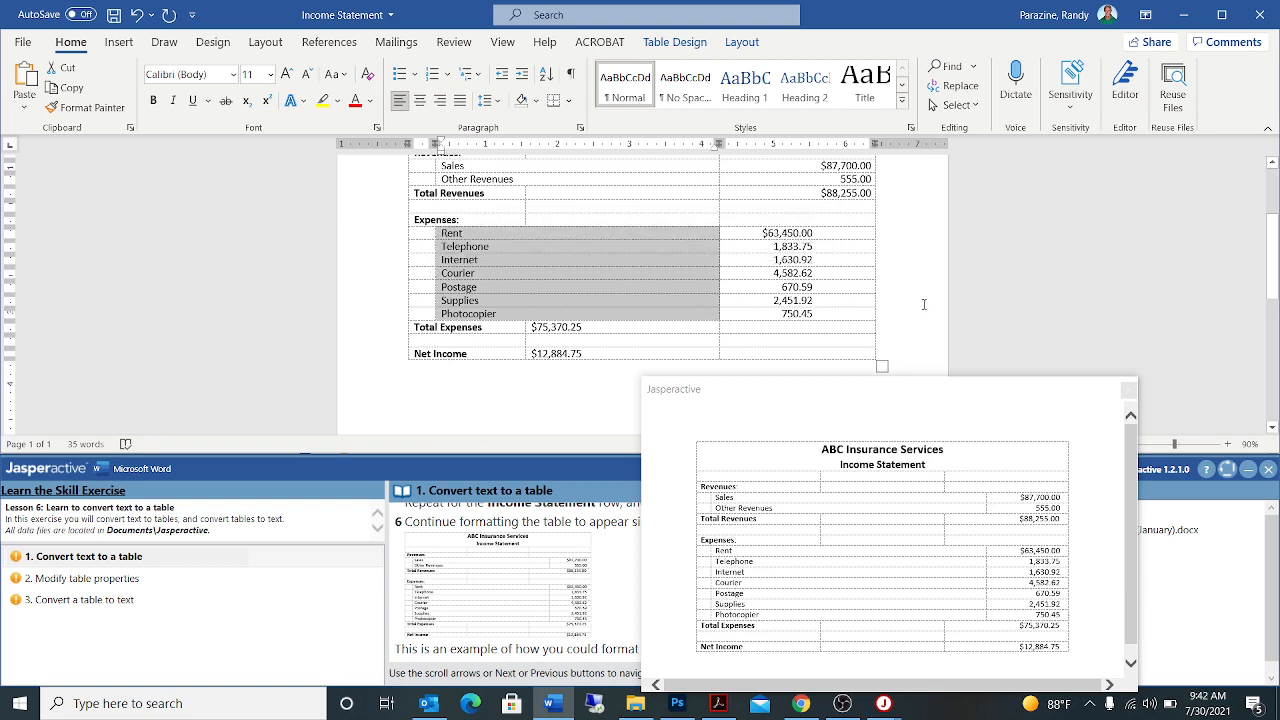
Step: Right-align the expense amounts from Rent through Photocopier in the last column
{"action": "left_click", "coordinate": [764, 233]}
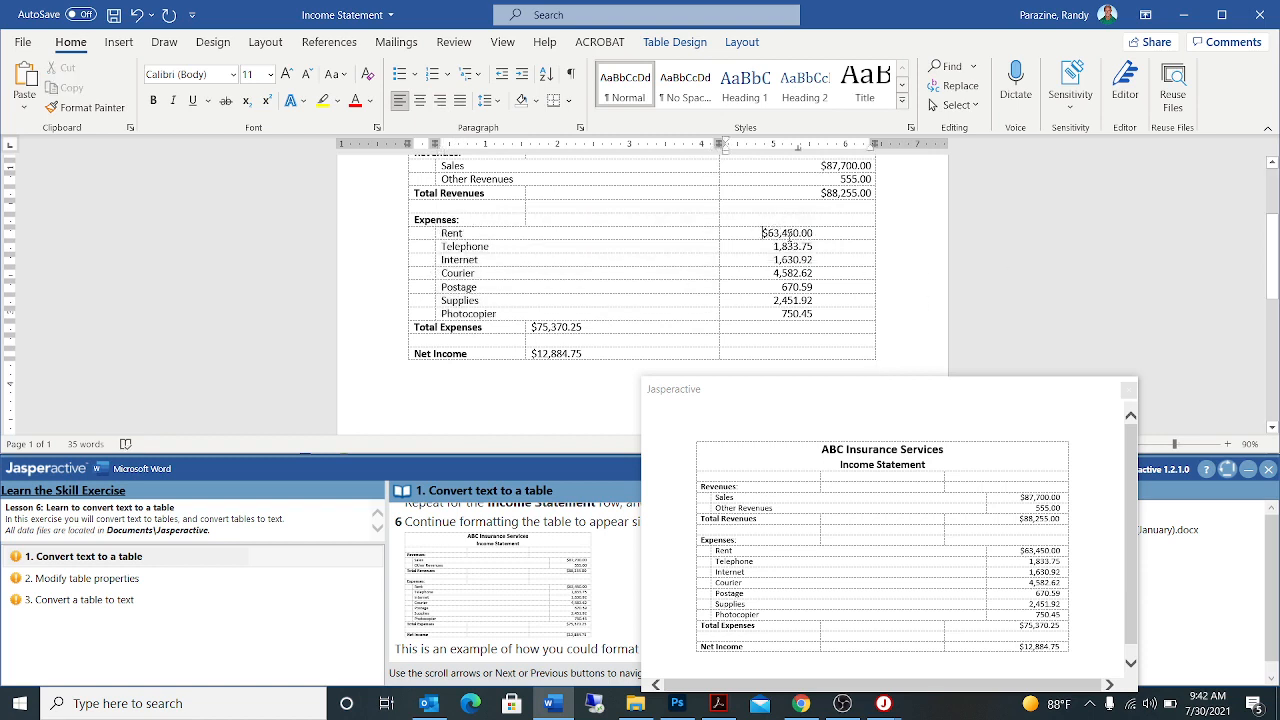
{"action": "left_click_drag", "start_coordinate": [789, 238], "coordinate": [792, 316]}
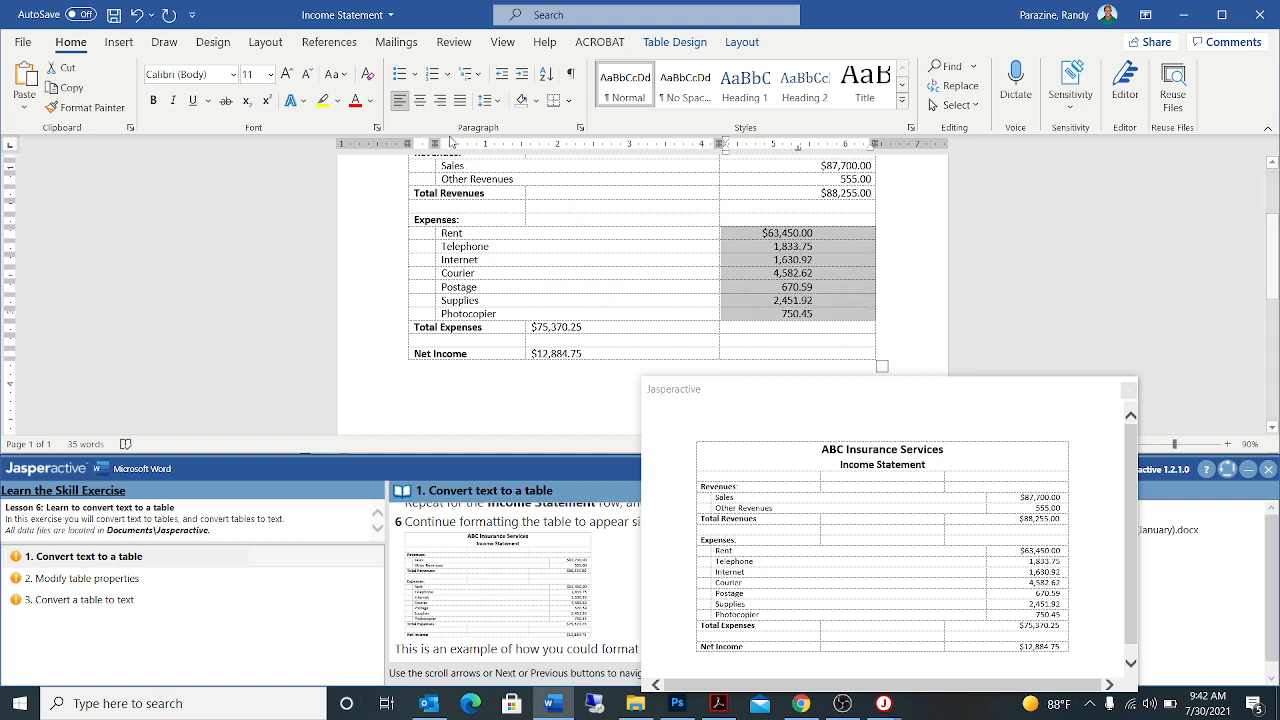
{"action": "left_click", "coordinate": [440, 100]}
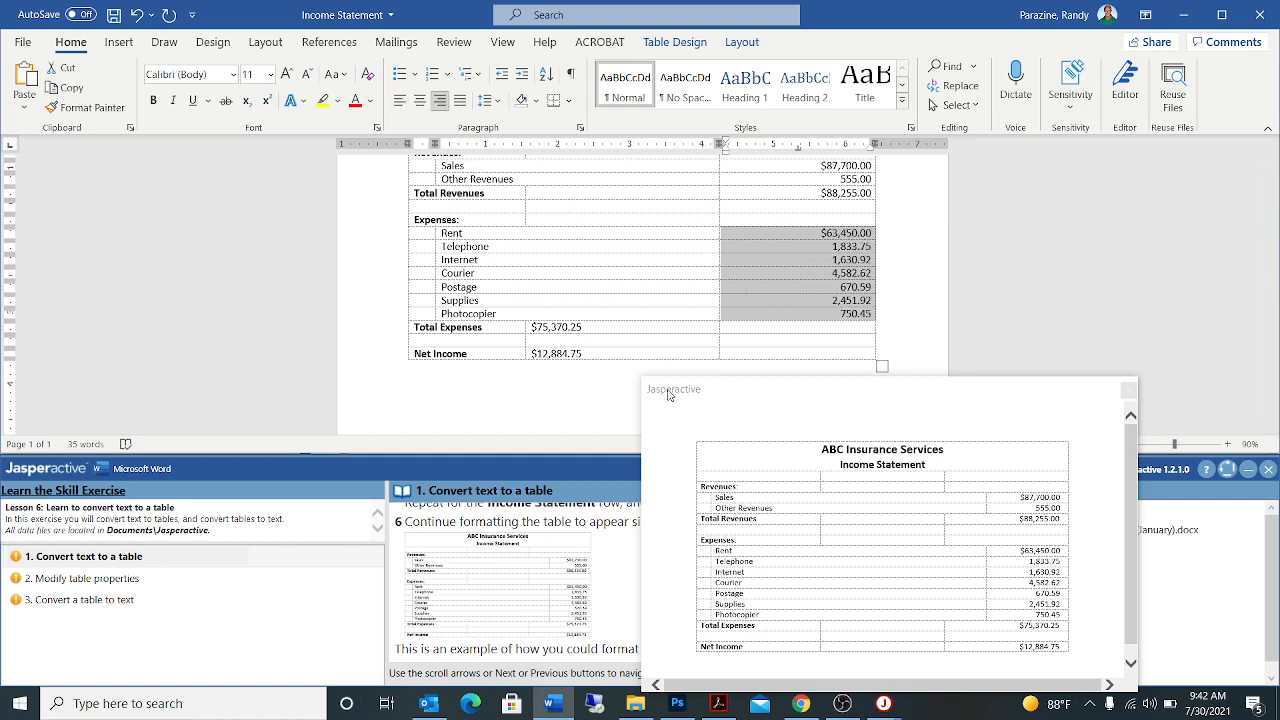
Step: Move the Total Expenses amount $75,370.25 to the last column of its row and right-align it
{"action": "left_click", "coordinate": [599, 326]}
{"action": "left_click_drag", "start_coordinate": [599, 326], "coordinate": [531, 328]}
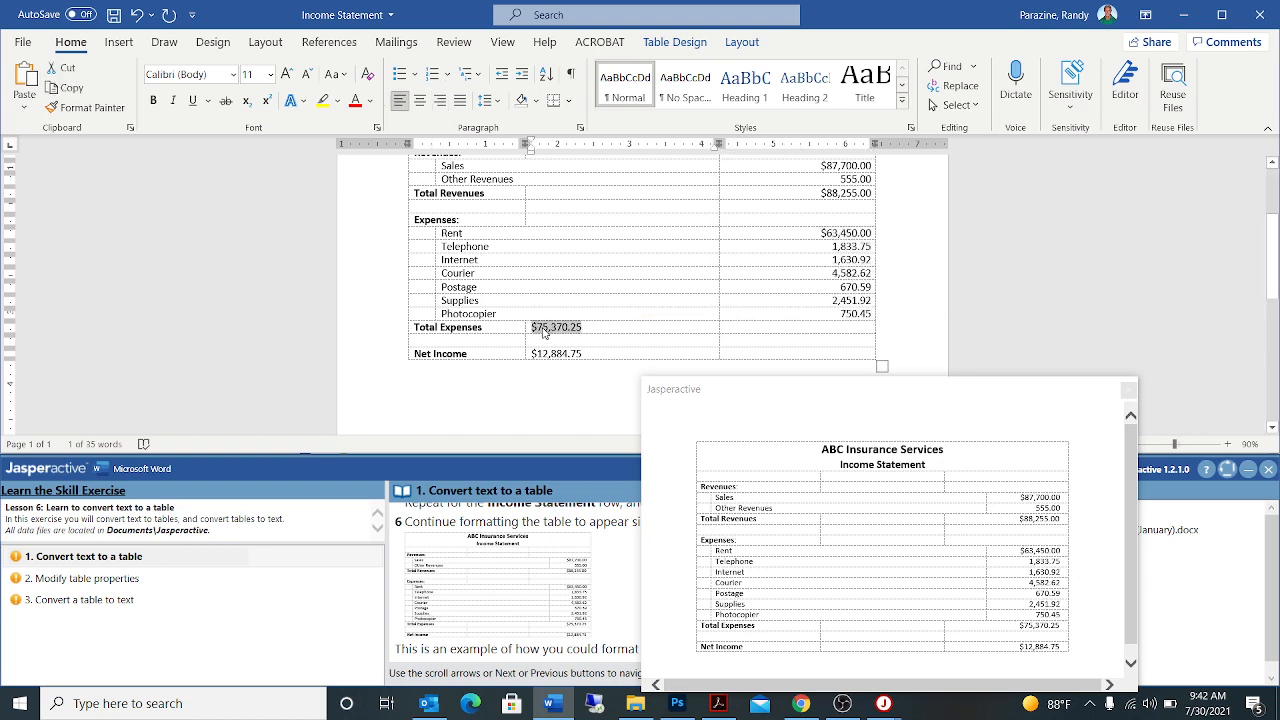
{"action": "right_click", "coordinate": [541, 333]}
{"action": "left_click", "coordinate": [580, 296]}
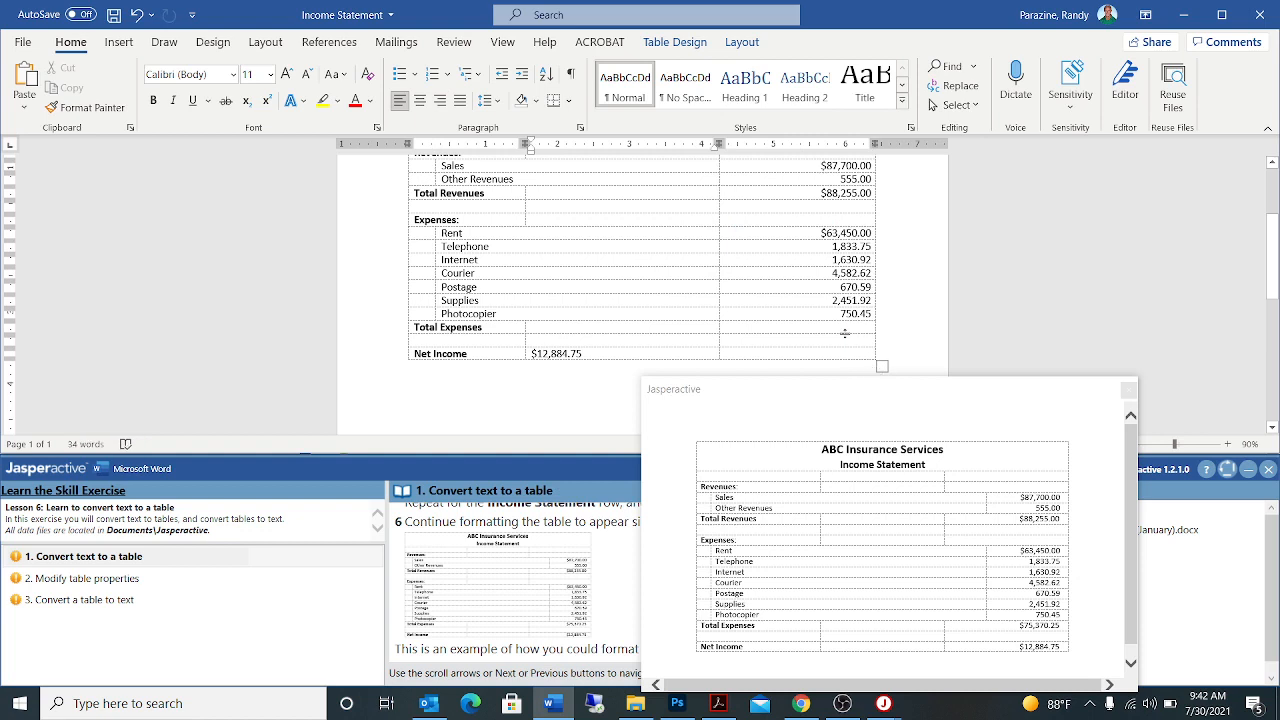
{"action": "left_click", "coordinate": [843, 328]}
{"action": "key", "text": "ctrl+v"}
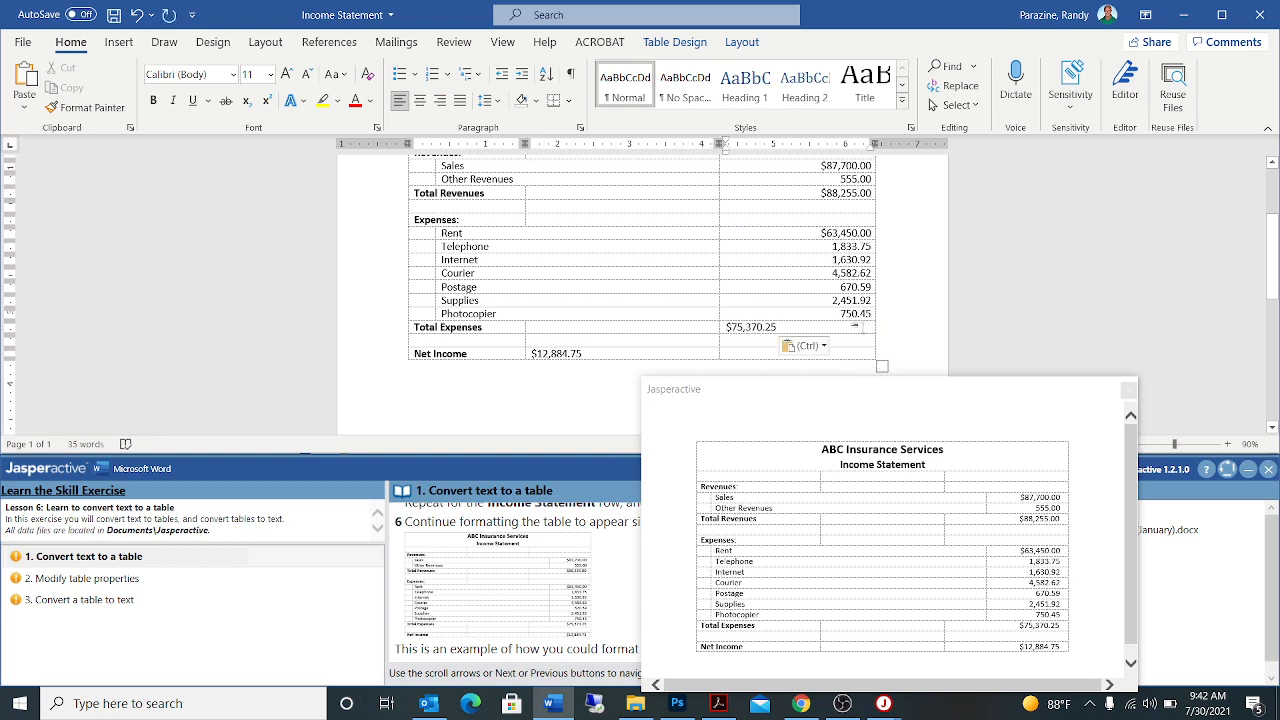
{"action": "left_click", "coordinate": [440, 100]}
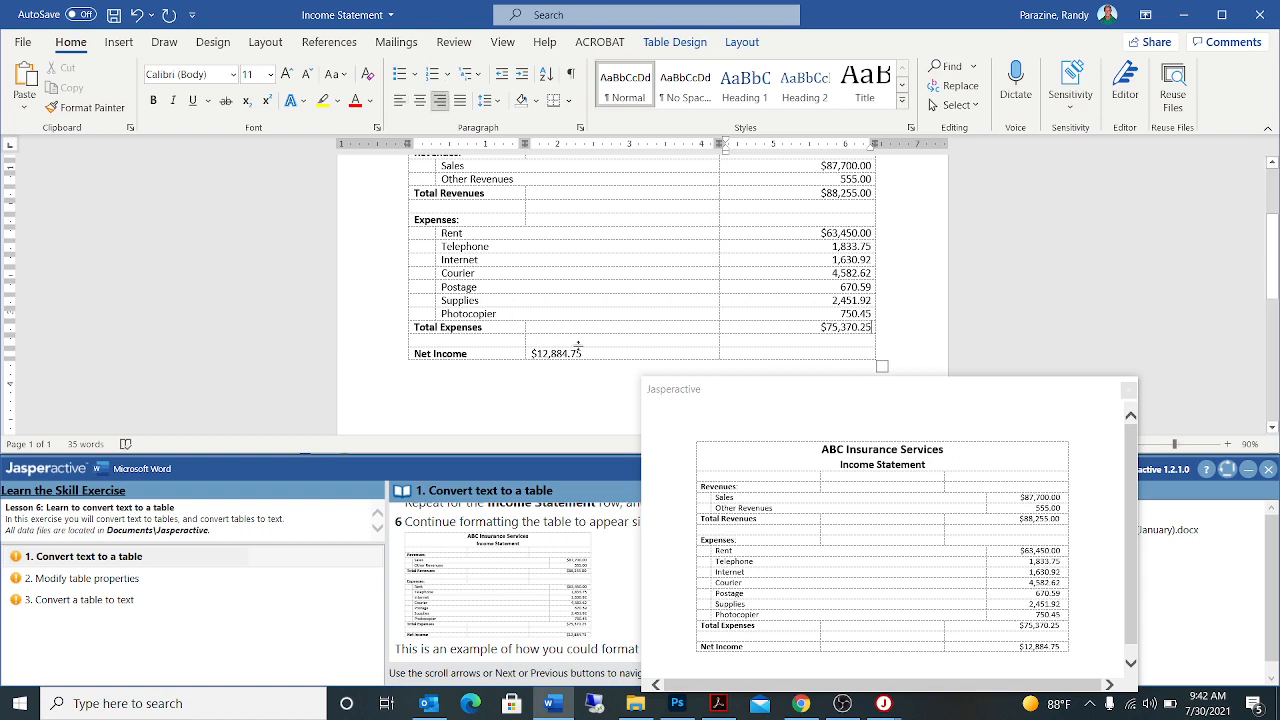
Step: Move the Net Income amount $12,884.75 to the last column of its row and right-align it
{"action": "key", "text": "shift+Left"}
{"action": "key", "text": "shift+Left"}
{"action": "key", "text": "shift+Left"}
{"action": "key", "text": "shift+Left"}
{"action": "key", "text": "shift+Left"}
{"action": "key", "text": "shift+Left"}
{"action": "key", "text": "shift+Left"}
{"action": "key", "text": "shift+Left"}
{"action": "key", "text": "shift+Left"}
{"action": "key", "text": "shift+Left"}
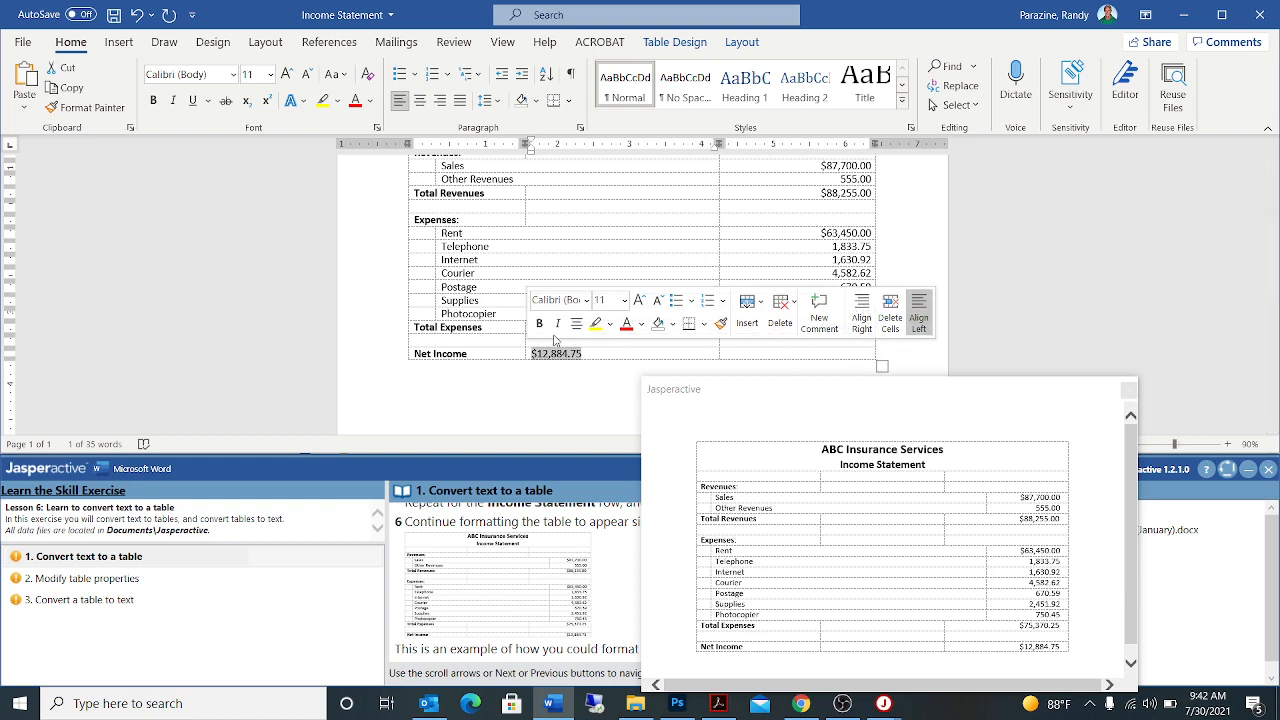
{"action": "right_click", "coordinate": [550, 358]}
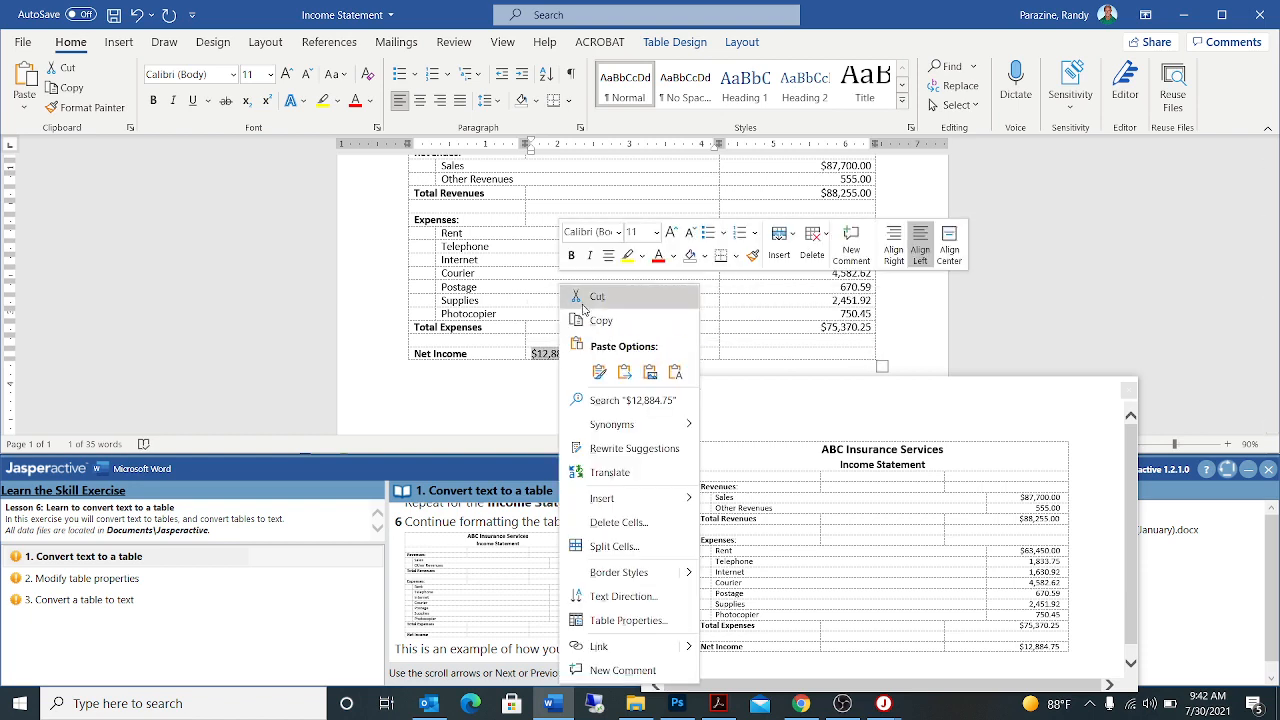
{"action": "left_click", "coordinate": [584, 299]}
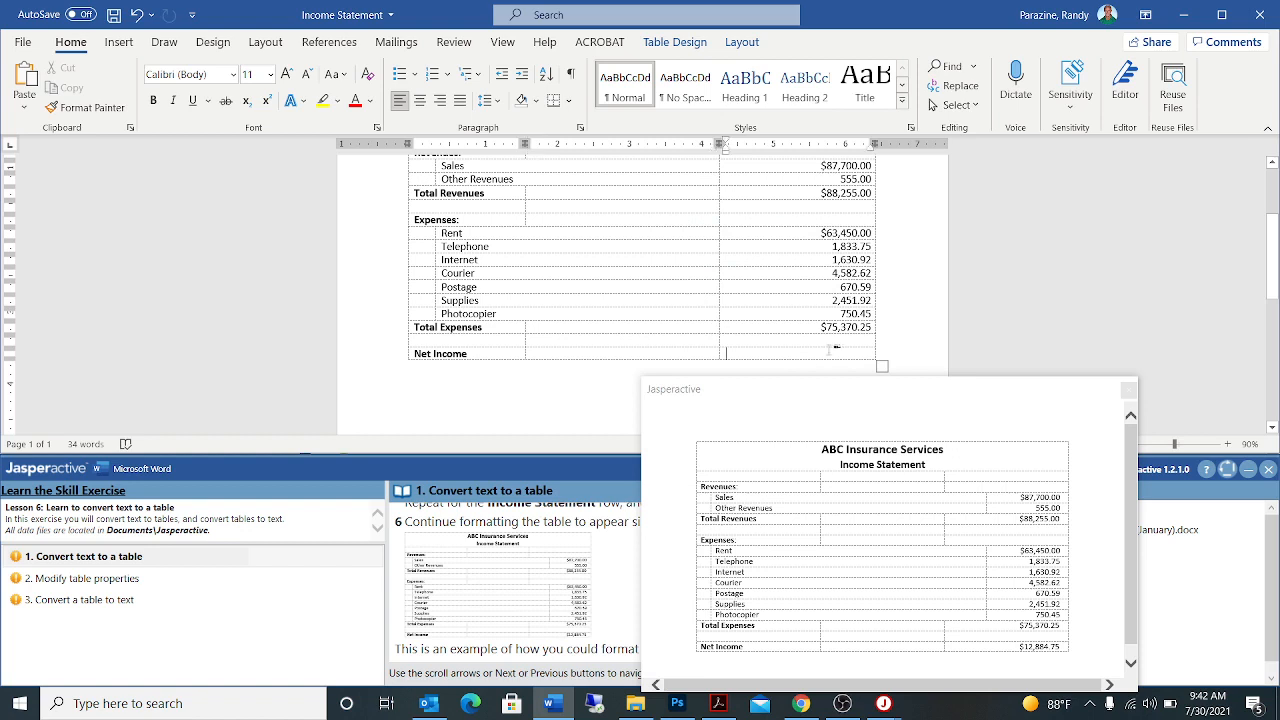
{"action": "key", "text": "ctrl+v"}
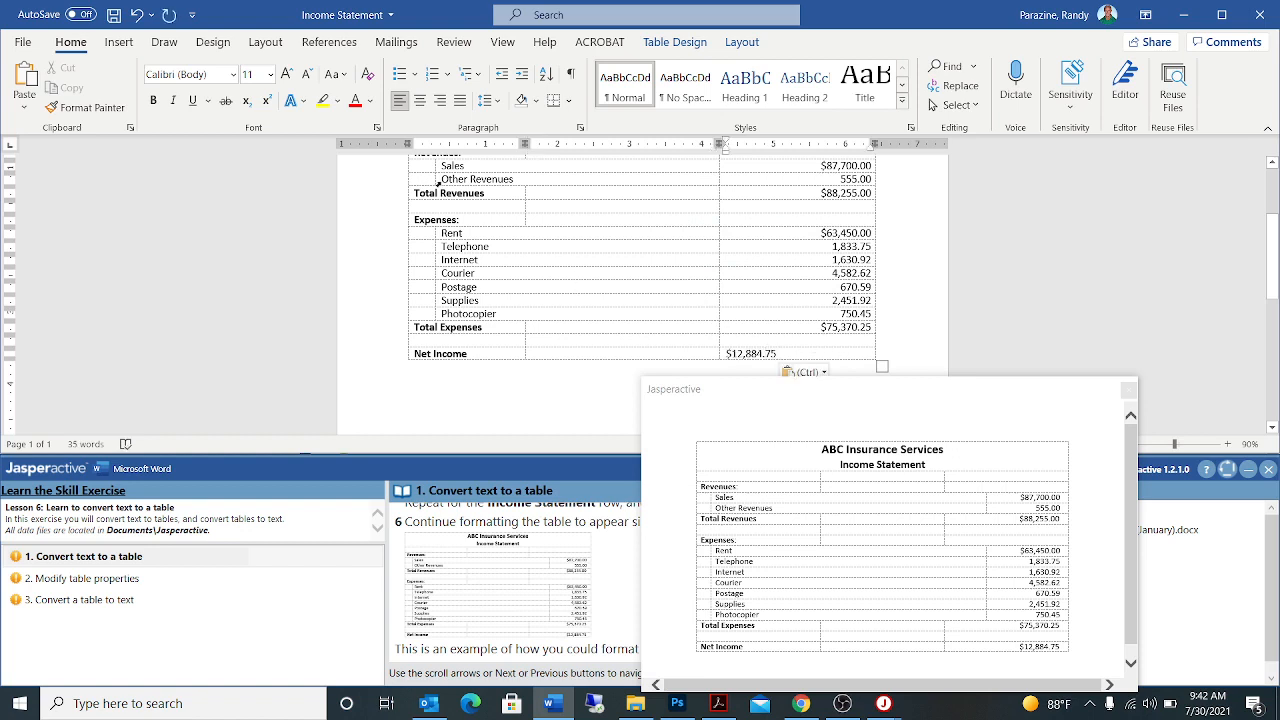
{"action": "left_click", "coordinate": [440, 100]}
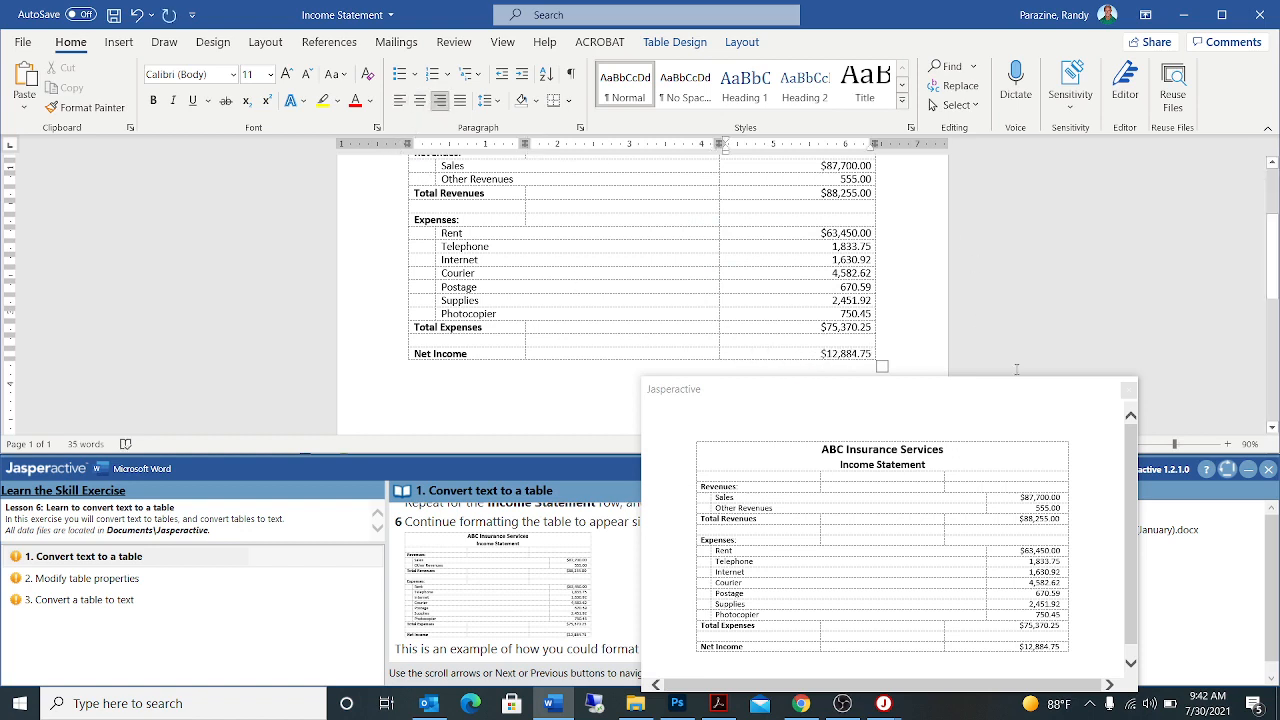
Step: Close the enlarged sample picture, mark the Convert text to a table task as answered, and open task 2, Modify table properties
{"action": "scroll", "coordinate": [930, 511], "scroll_direction": "down", "scroll_amount": 1}
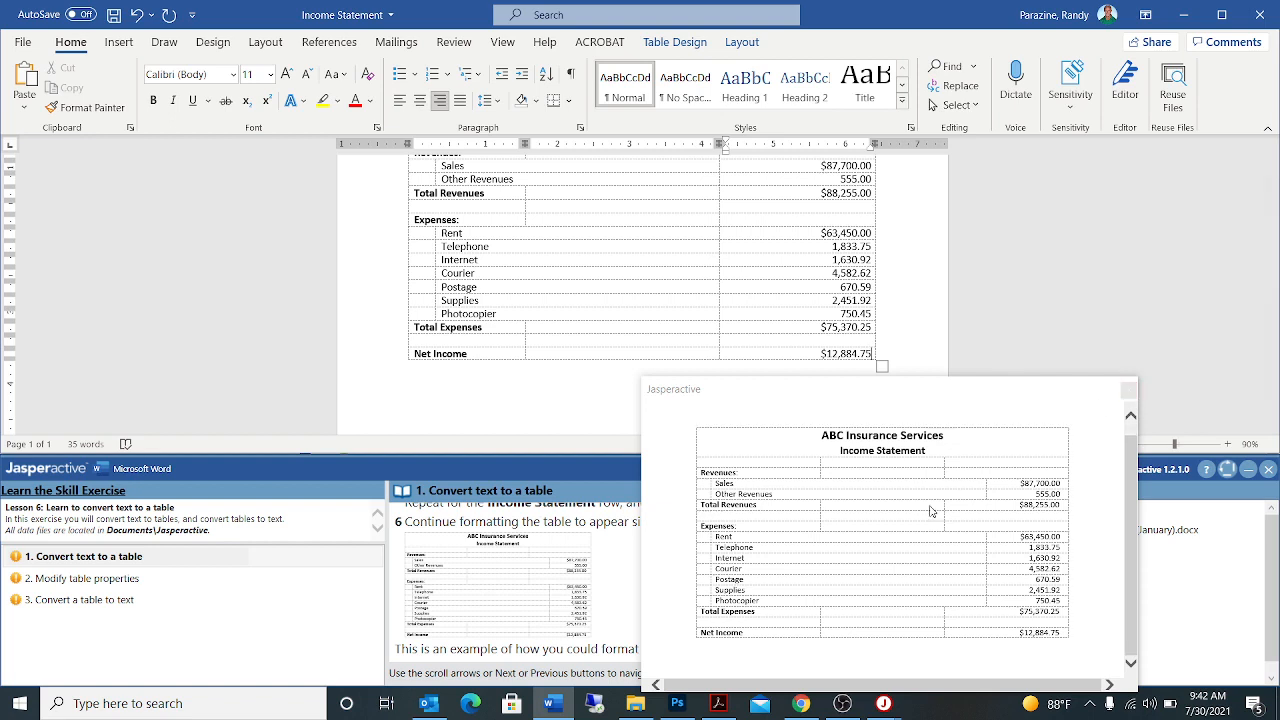
{"action": "left_click", "coordinate": [1128, 389]}
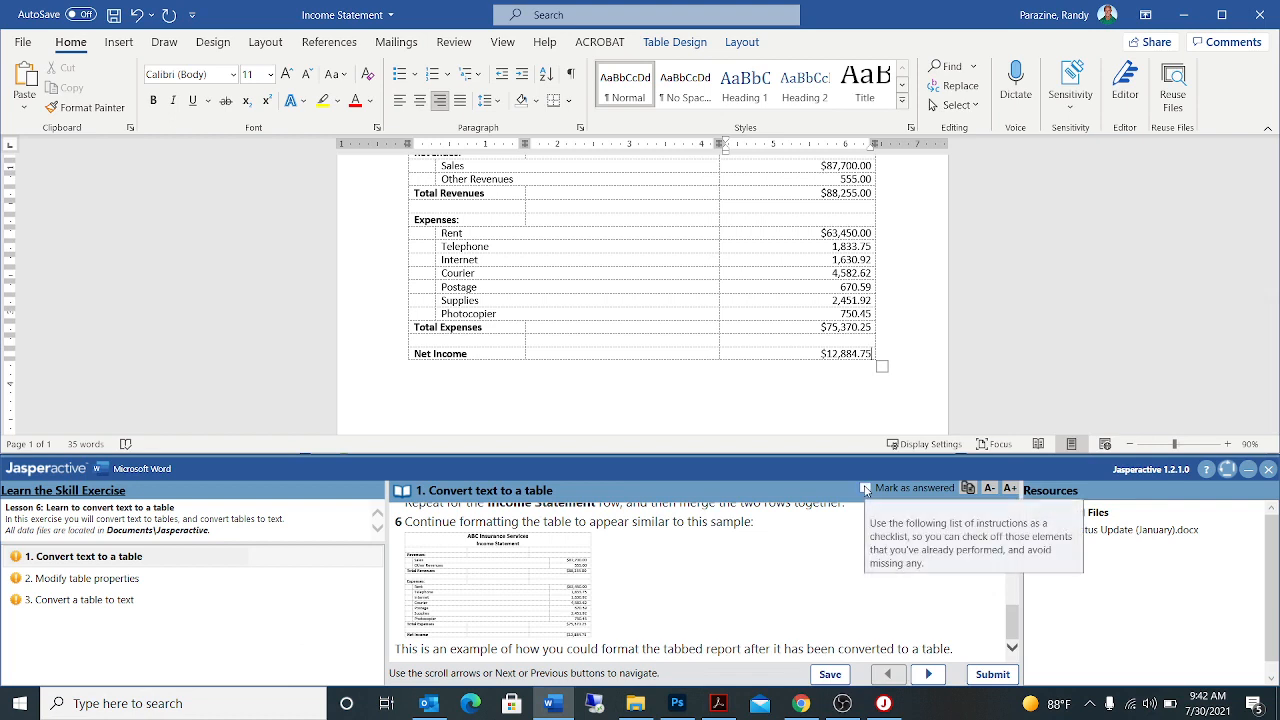
{"action": "left_click", "coordinate": [866, 489]}
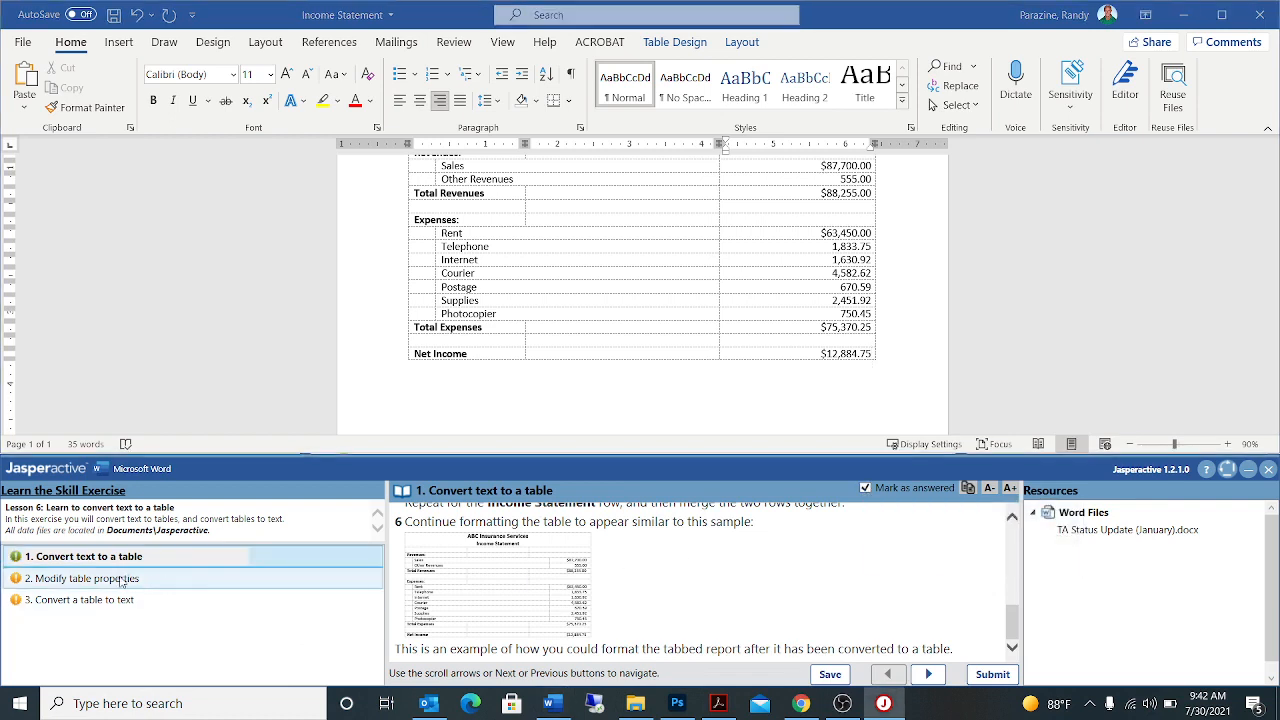
{"action": "left_click", "coordinate": [121, 580]}
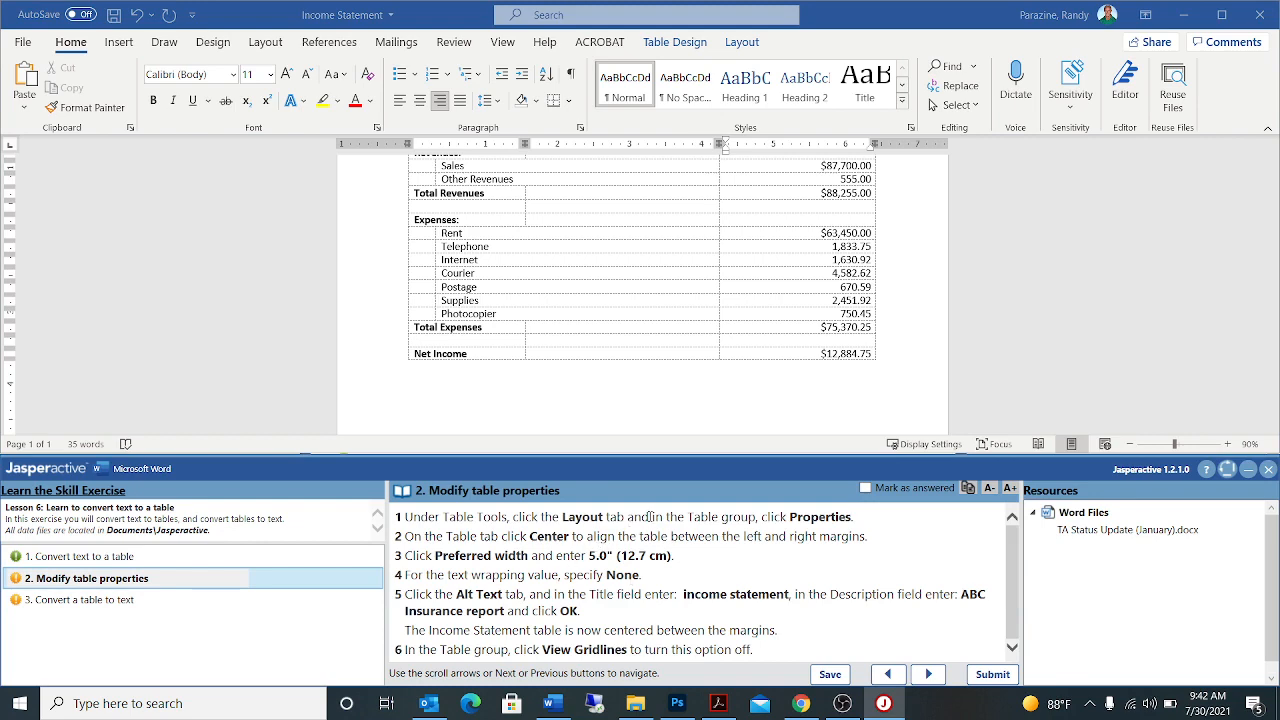
Step: Center the Income Statement table between the margins and set its preferred width to 5.0"
{"action": "left_click", "coordinate": [743, 46]}
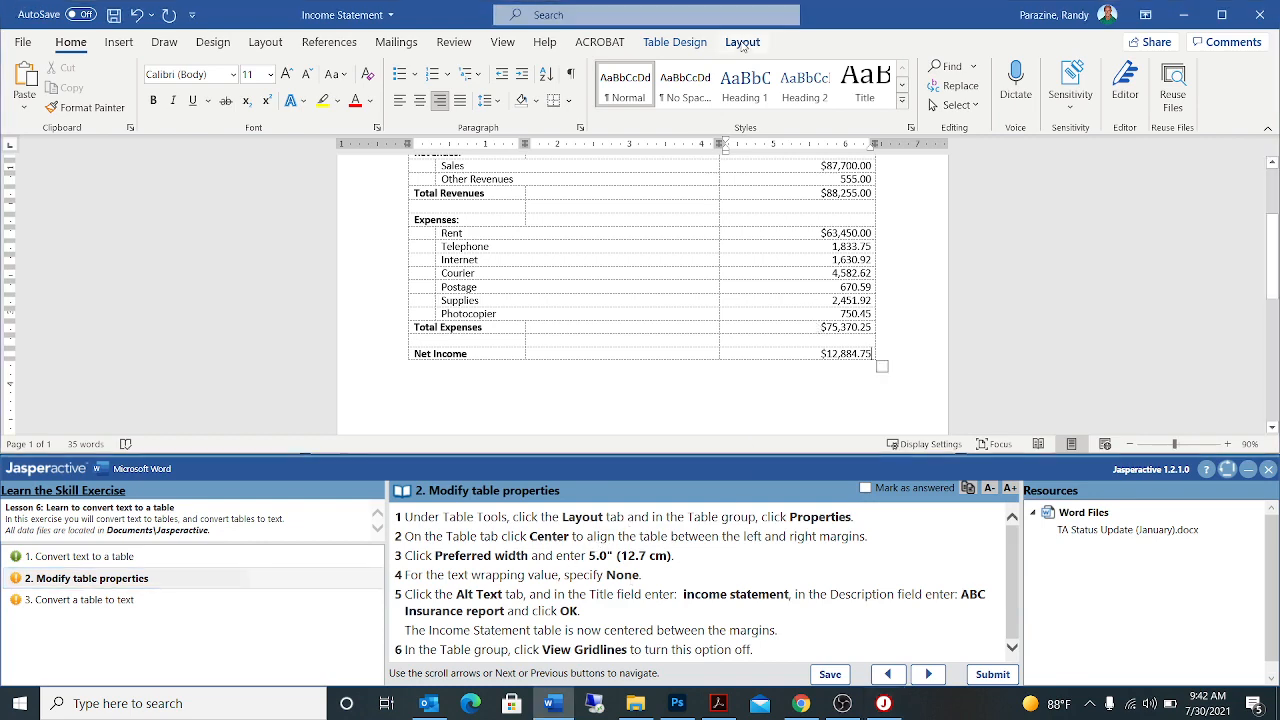
{"action": "left_click", "coordinate": [743, 46]}
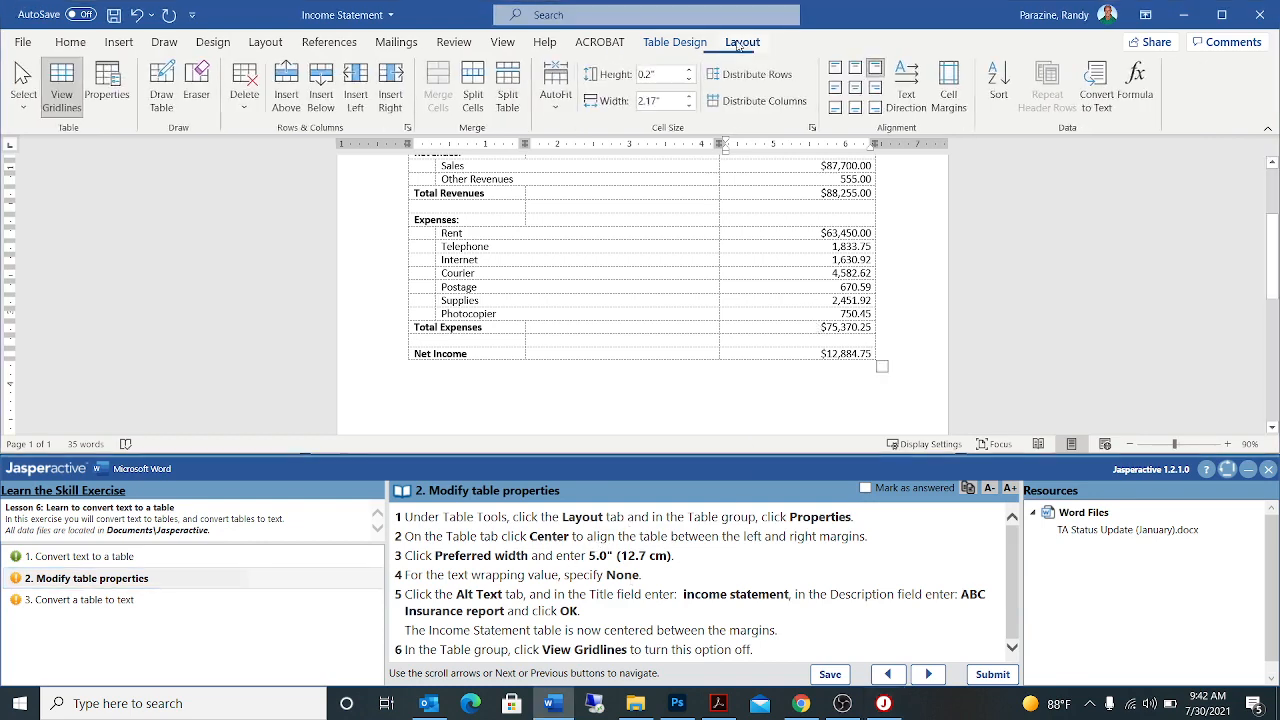
{"action": "left_click", "coordinate": [117, 84]}
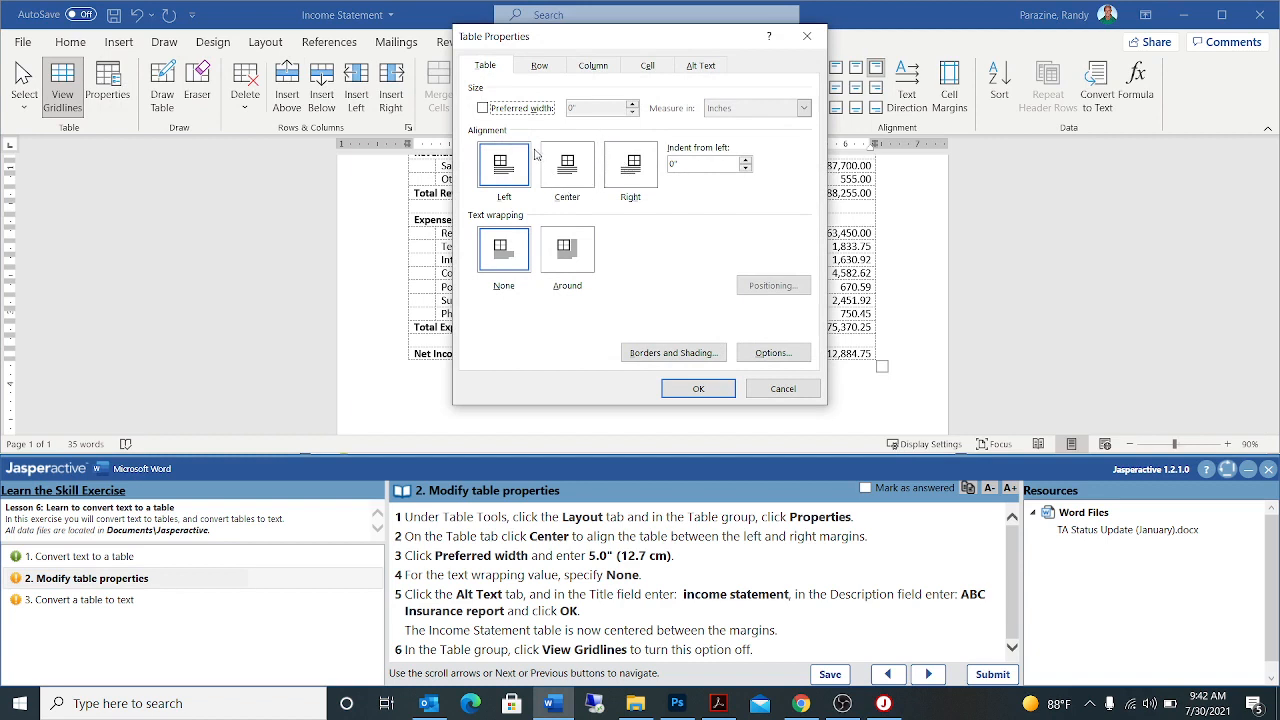
{"action": "left_click", "coordinate": [566, 177]}
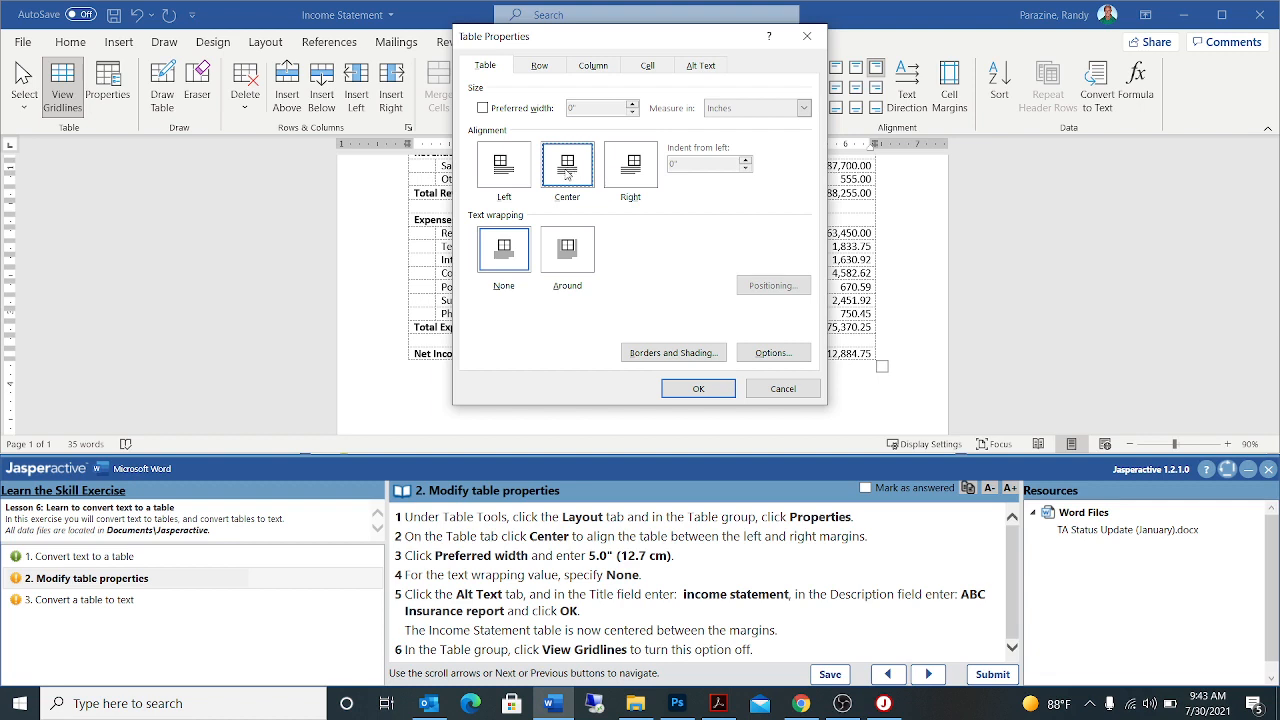
{"action": "left_click", "coordinate": [482, 108]}
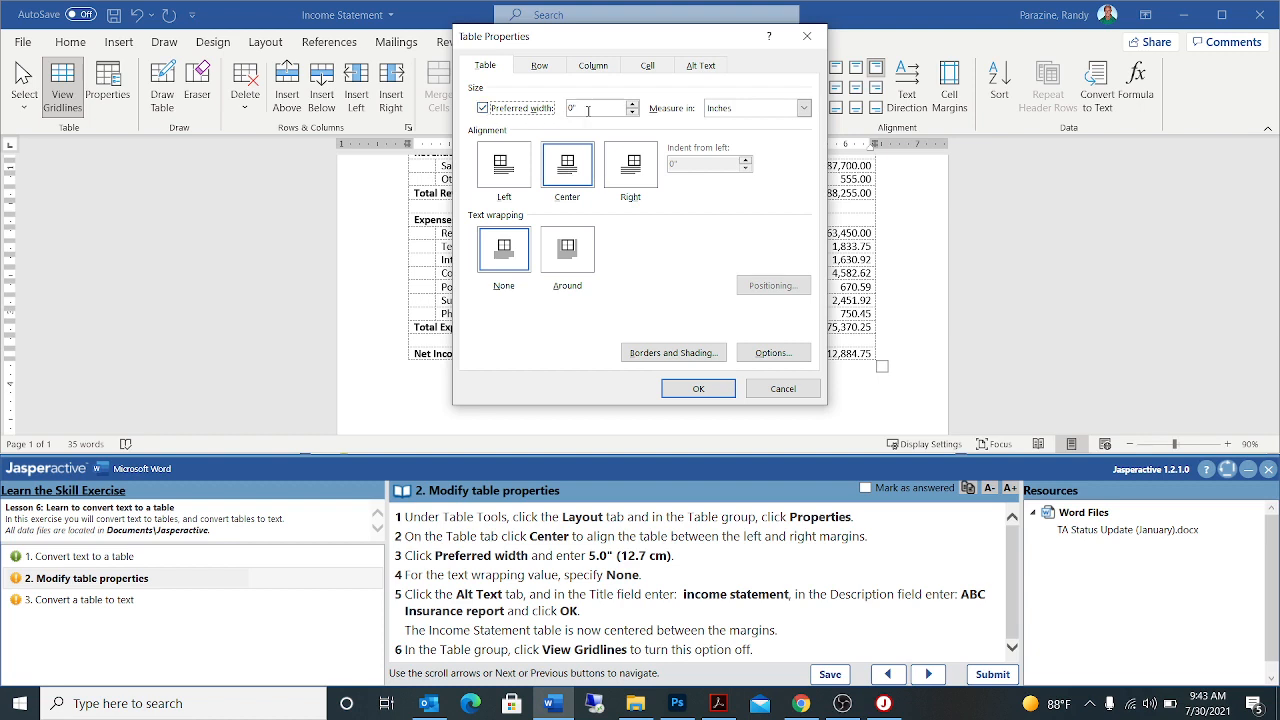
{"action": "double_click", "coordinate": [632, 104]}
{"action": "type", "text": "5.0\""}
Step: Give the table the alt text title "Income Statement" and description "ABC Insurance Report", and apply the table properties
{"action": "left_click", "coordinate": [695, 65]}
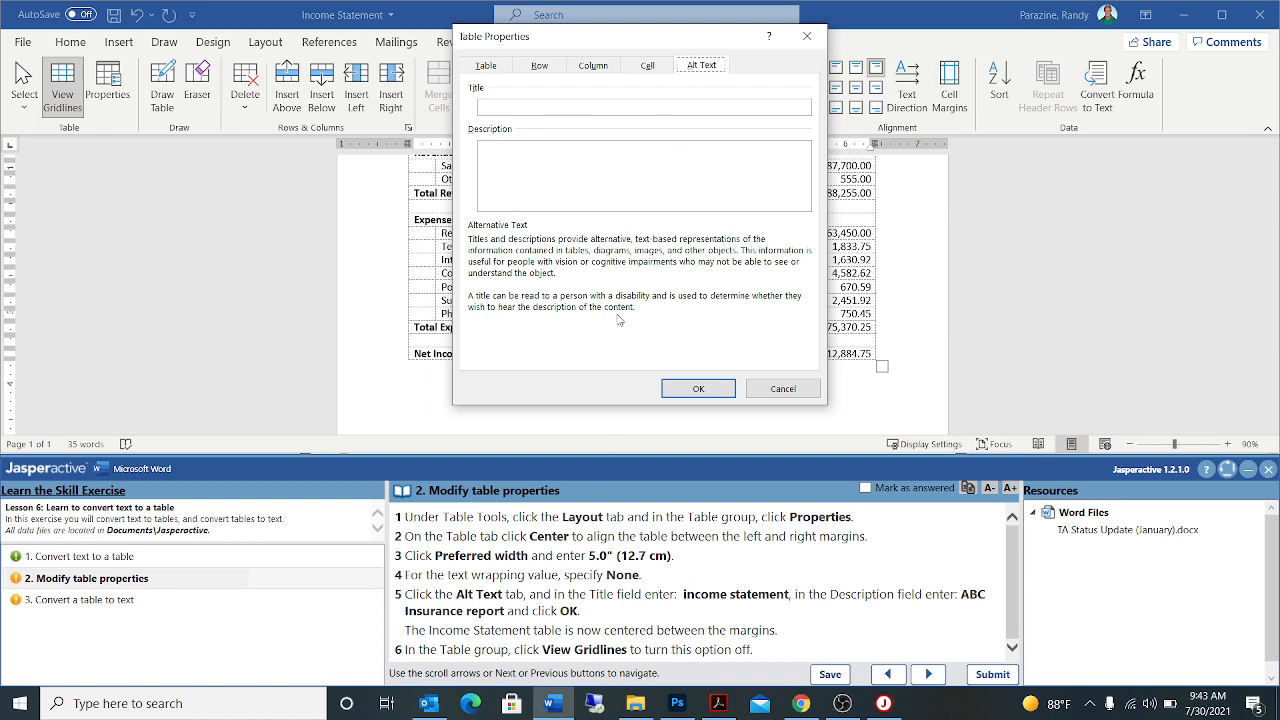
{"action": "left_click", "coordinate": [530, 105]}
{"action": "type", "text": "Incom"}
{"action": "type", "text": "e Statemen"}
{"action": "type", "text": "ABC In"}
{"action": "type", "text": "s"}
{"action": "type", "text": "uranc"}
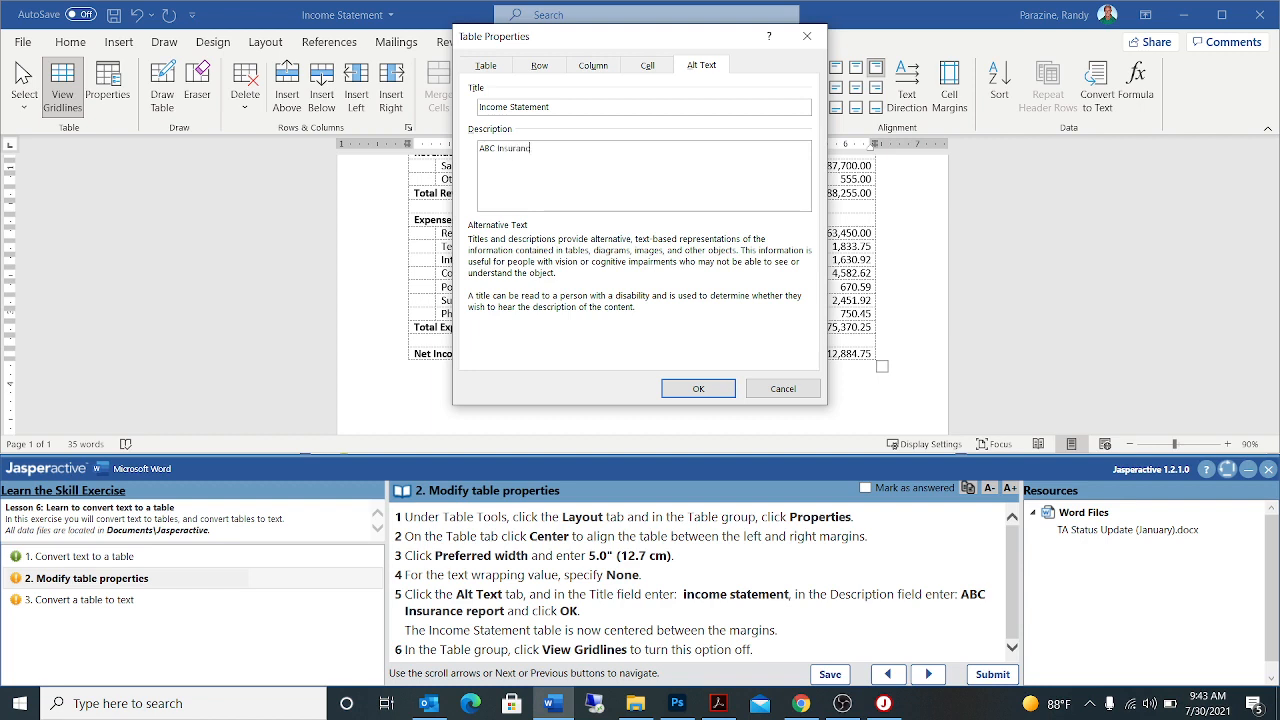
{"action": "type", "text": "e Report"}
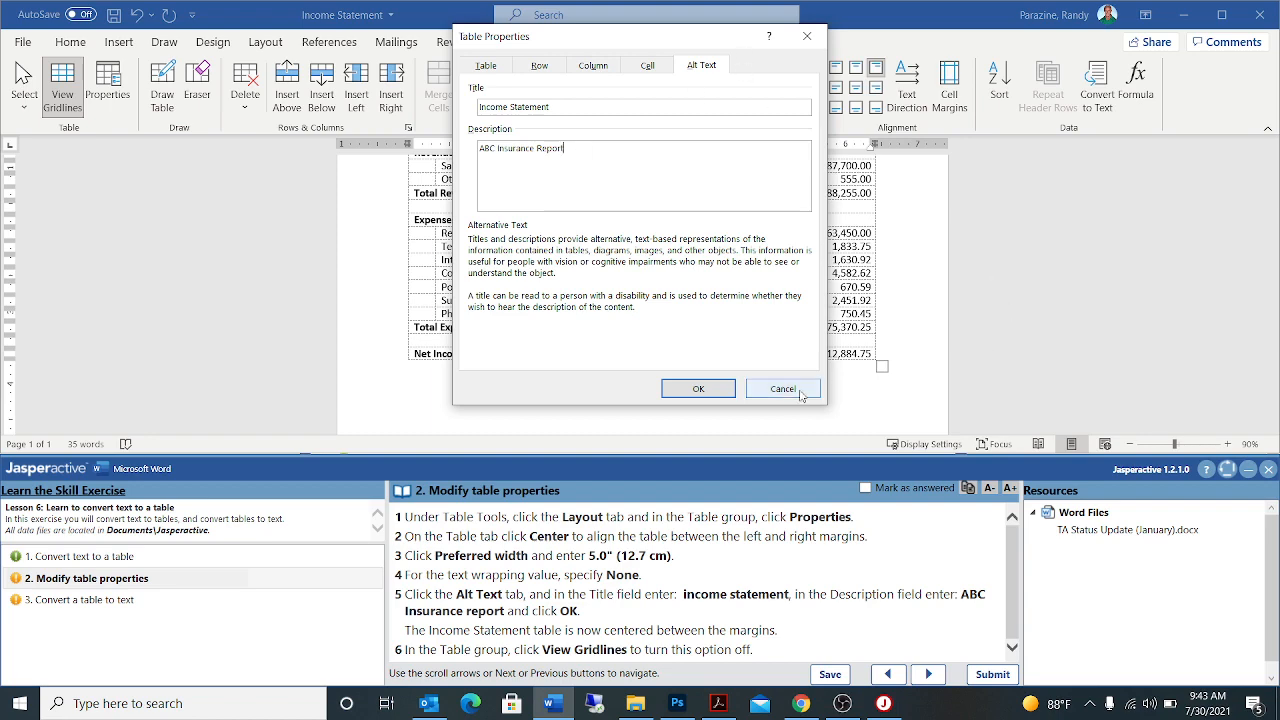
{"action": "left_click", "coordinate": [698, 389]}
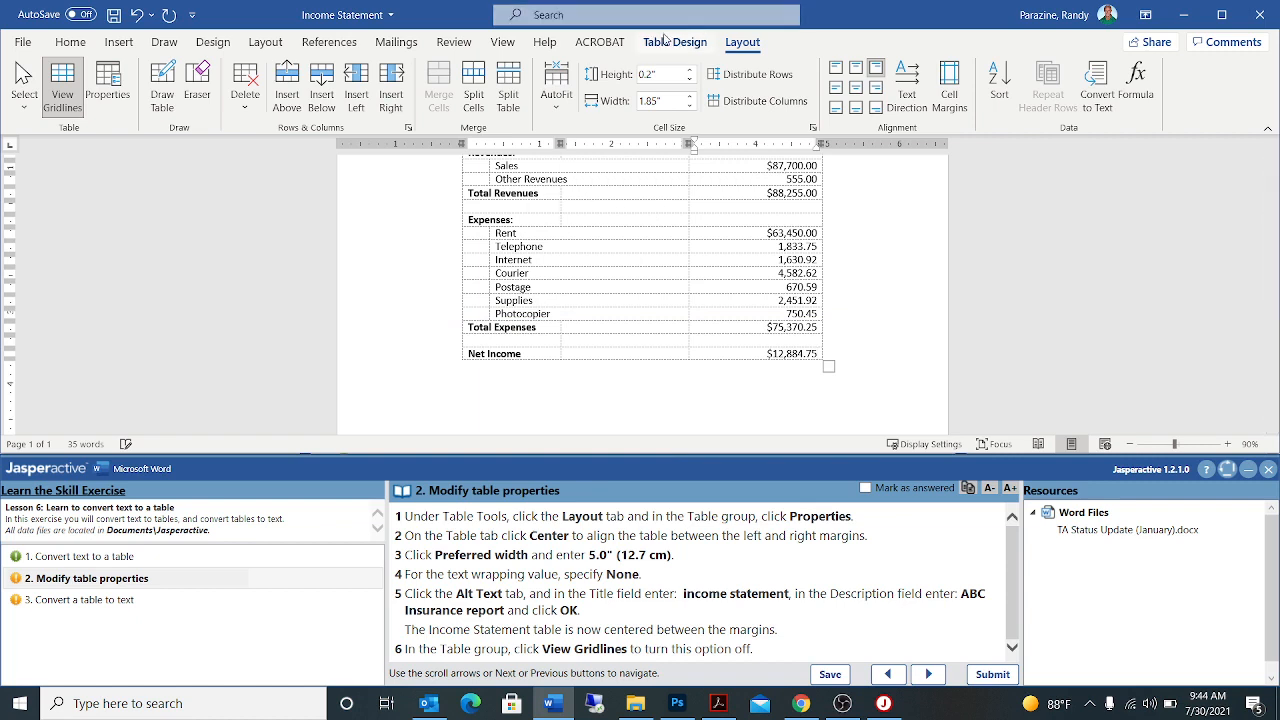
Step: Hide the table gridlines and finish task 2 by marking it as answered and advancing to task 3, Convert a table to text
{"action": "left_click", "coordinate": [62, 86]}
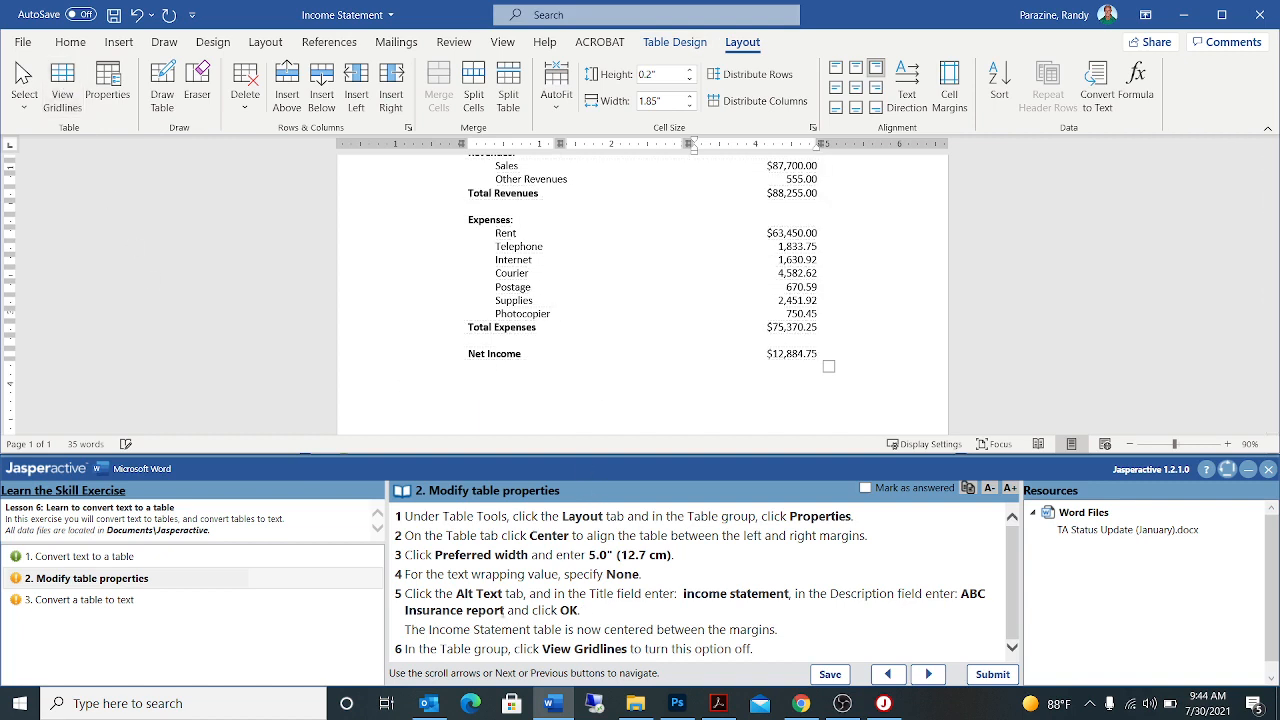
{"action": "left_click", "coordinate": [866, 489]}
{"action": "left_click", "coordinate": [928, 674]}
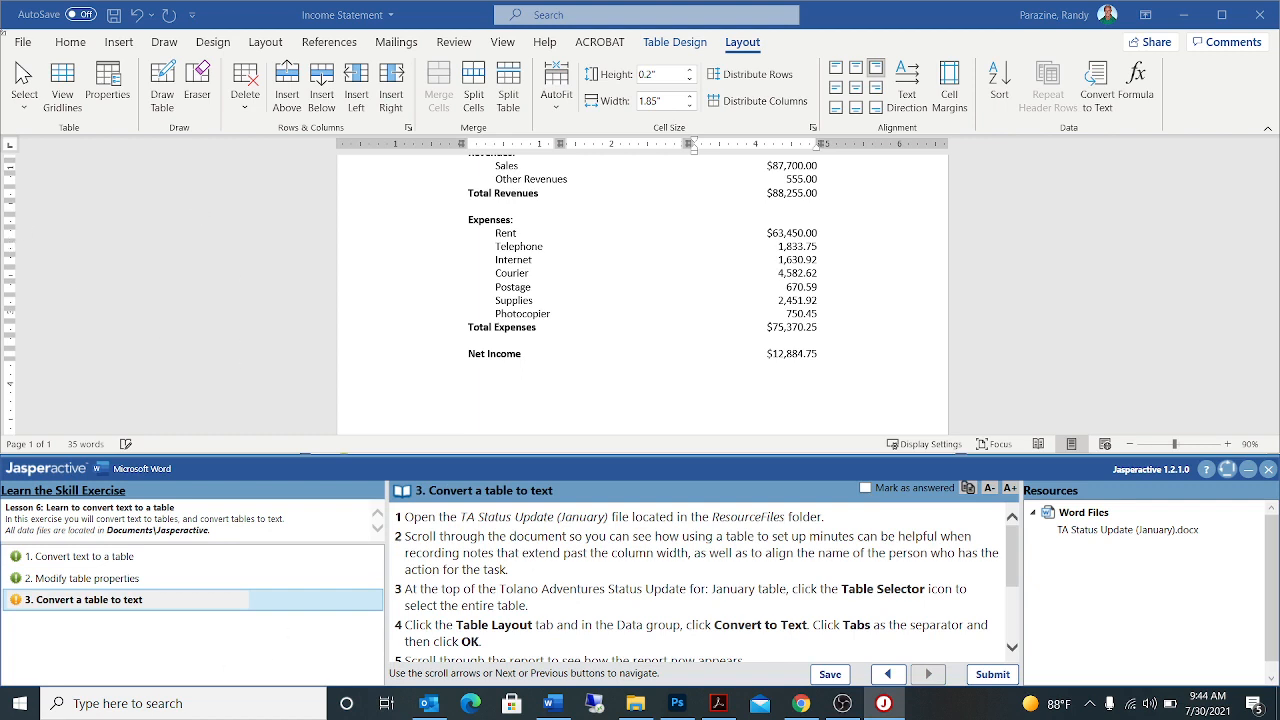
Step: Open the TA Status Update (January) document from the Jasperactive ResourceFiles folder
{"action": "left_click", "coordinate": [21, 45]}
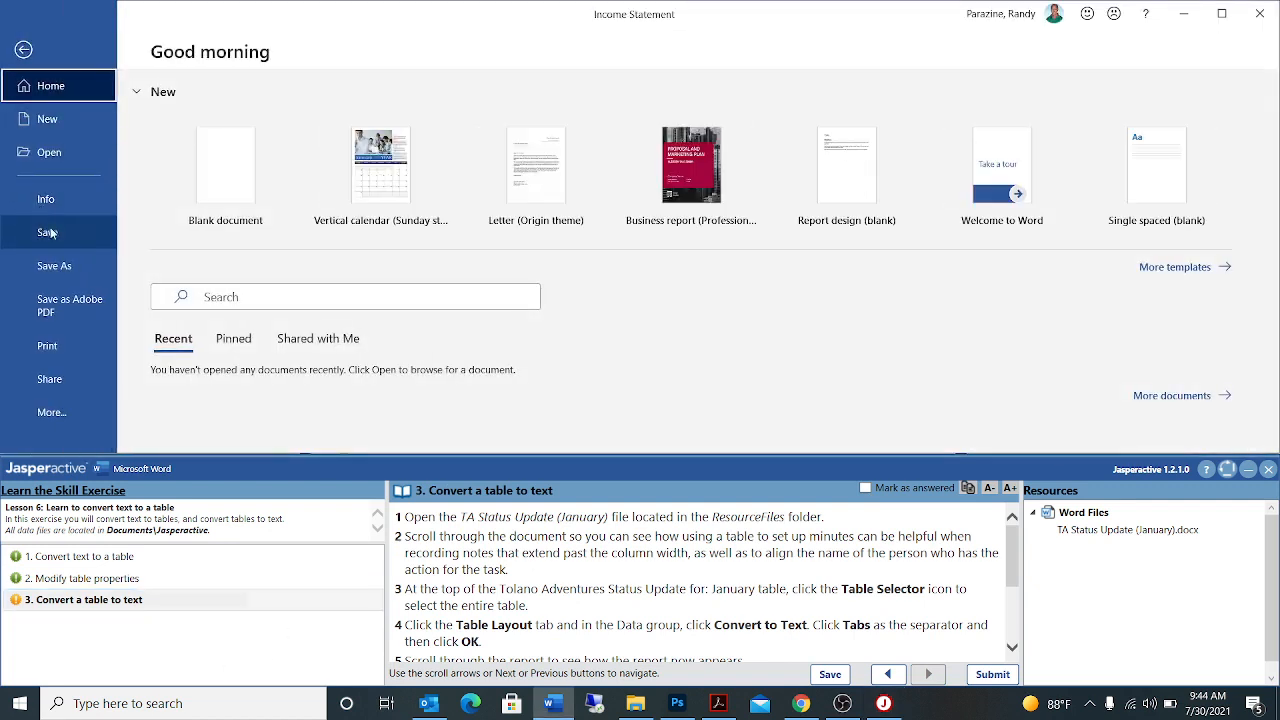
{"action": "left_click", "coordinate": [72, 152]}
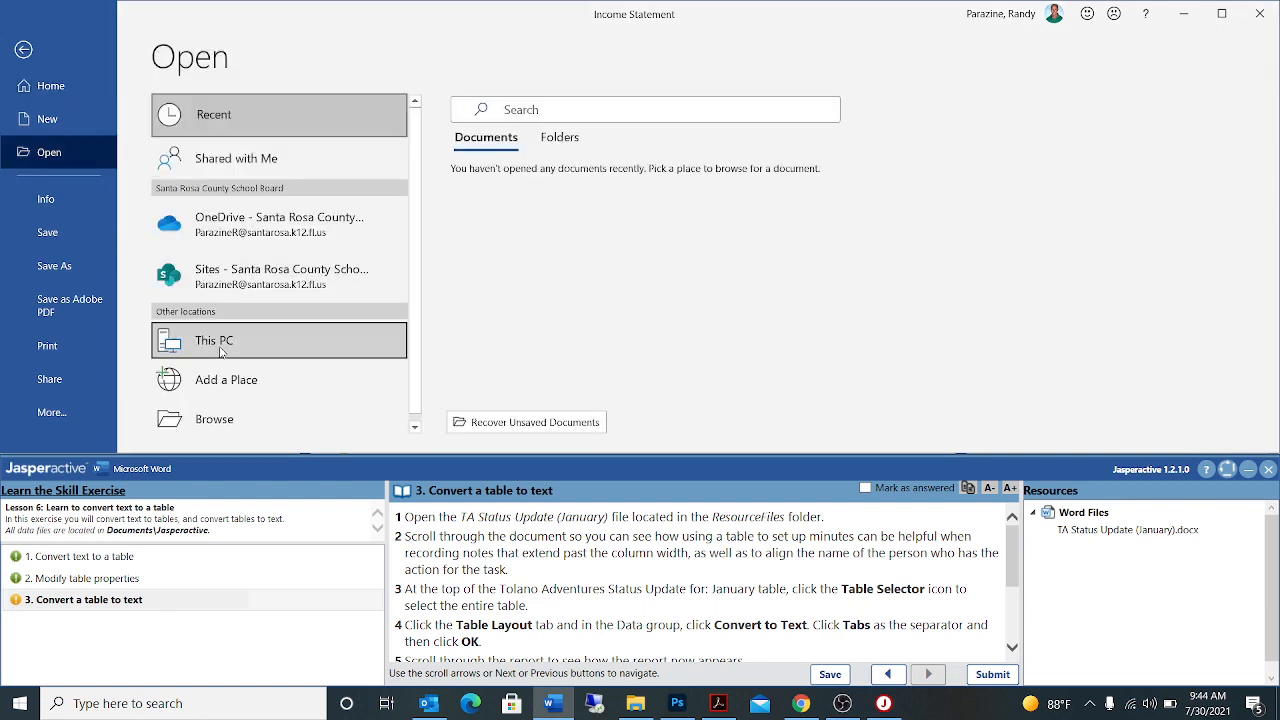
{"action": "left_click", "coordinate": [268, 330]}
{"action": "left_click", "coordinate": [462, 107]}
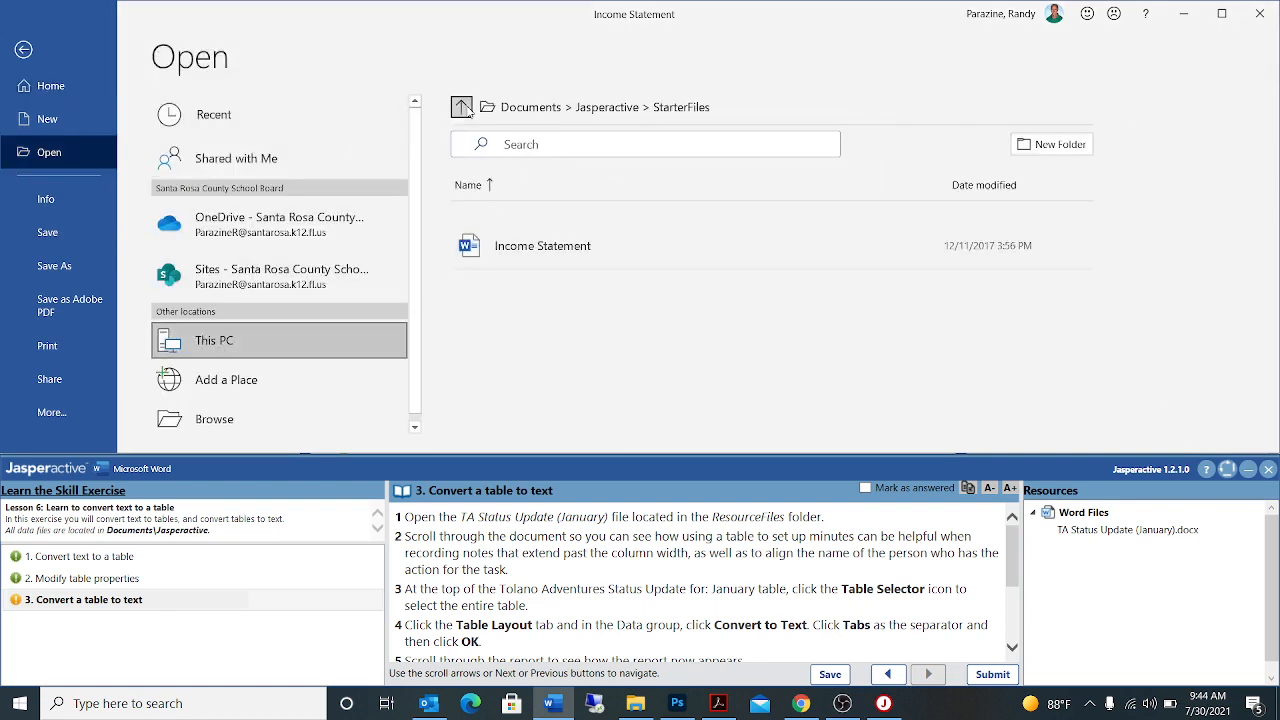
{"action": "double_click", "coordinate": [517, 291]}
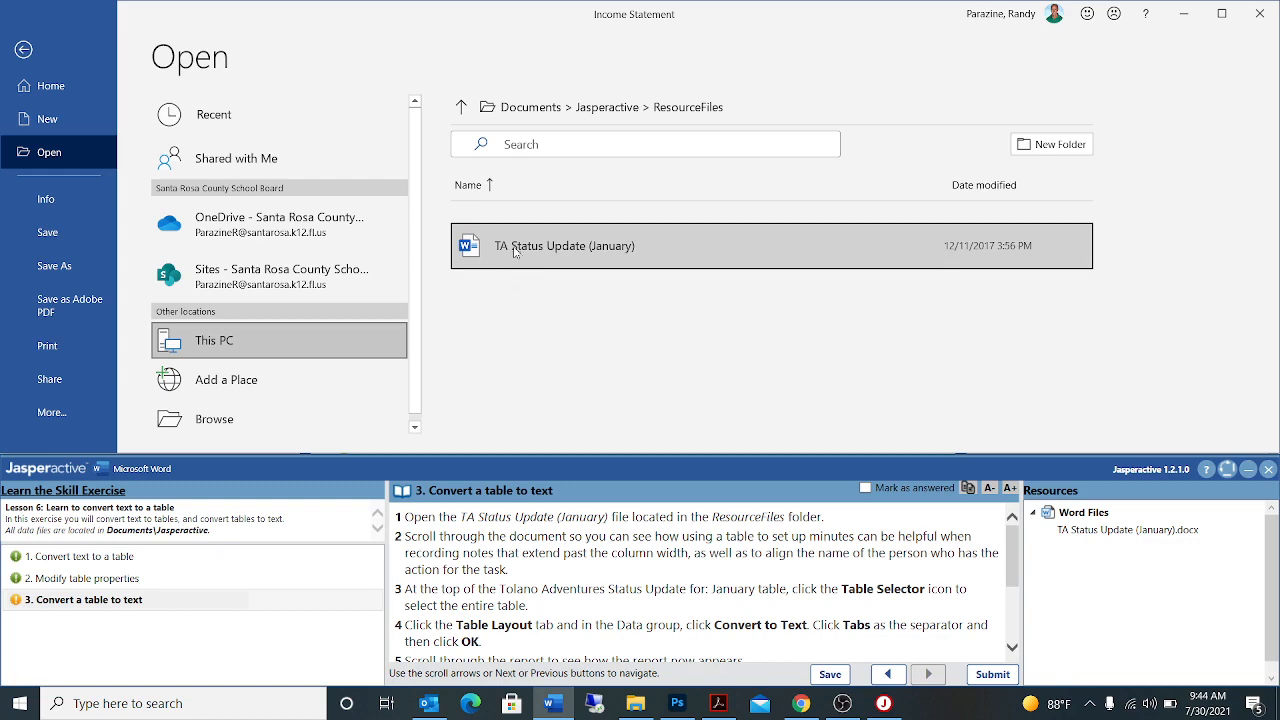
{"action": "double_click", "coordinate": [516, 251]}
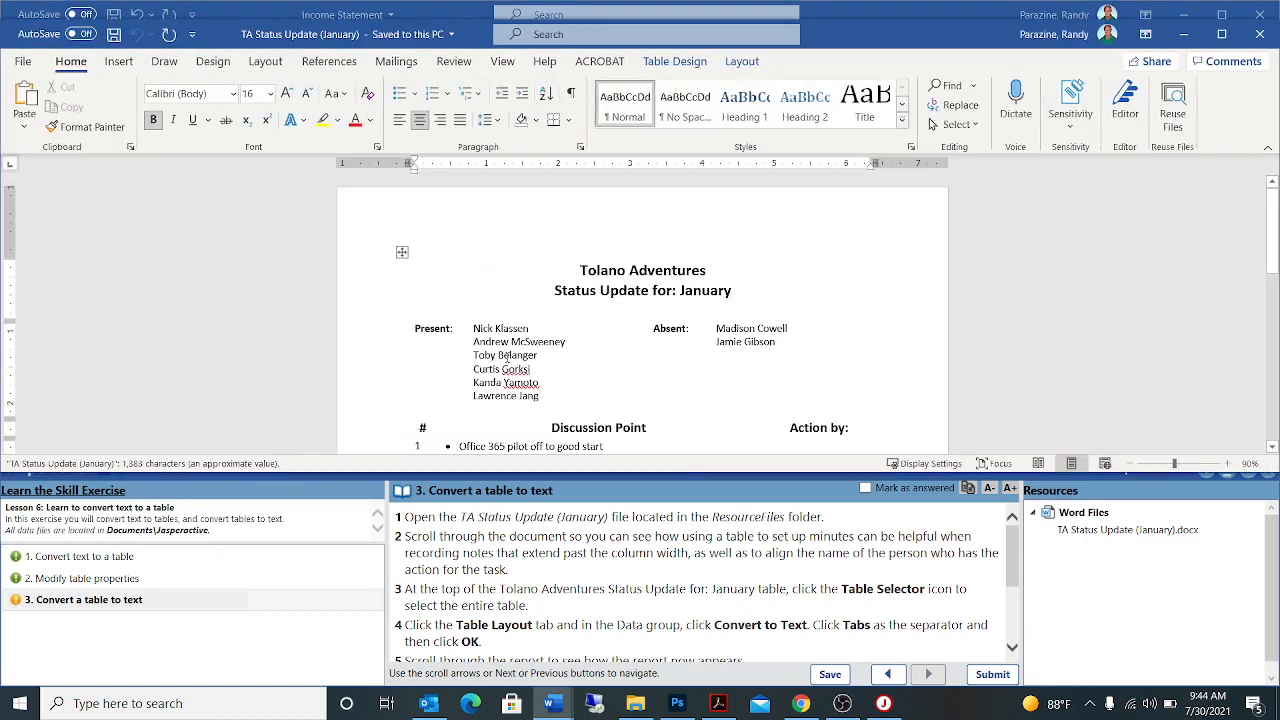
Step: Review how the status update document uses a table to lay out the discussion points and the action names
{"action": "scroll", "coordinate": [686, 374], "scroll_direction": "down", "scroll_amount": 3}
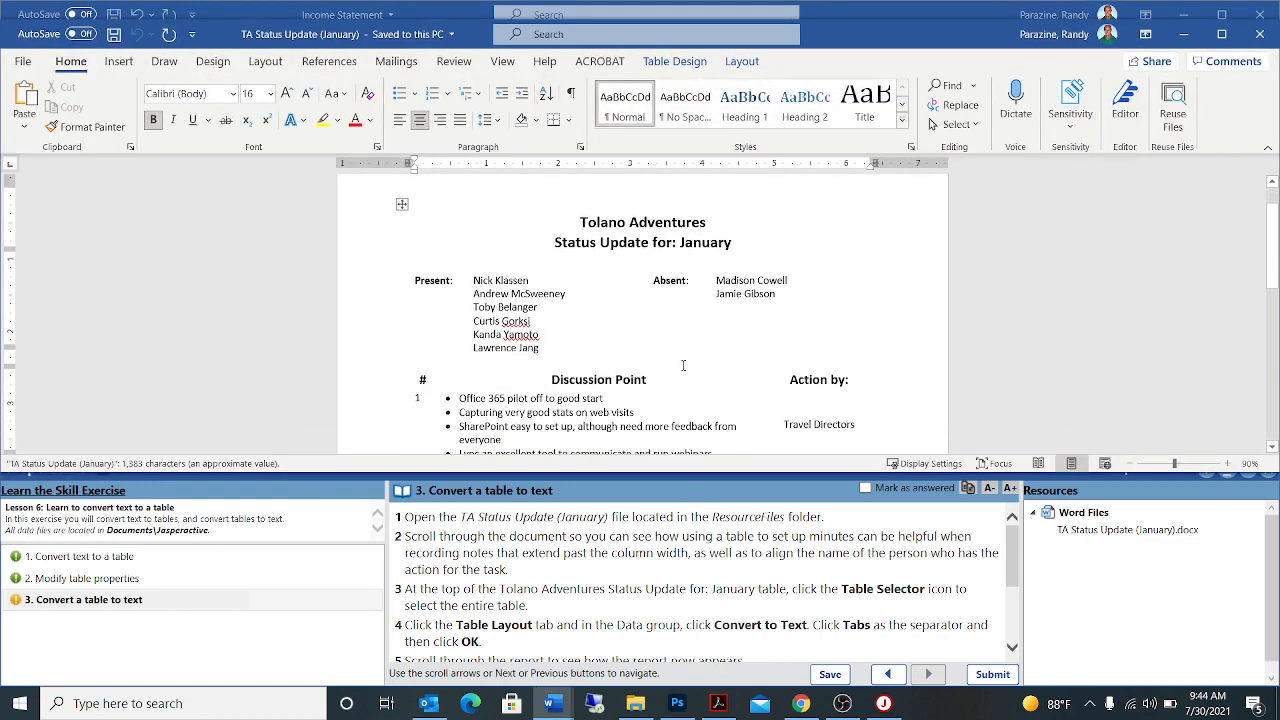
{"action": "scroll", "coordinate": [684, 366], "scroll_direction": "down", "scroll_amount": 5}
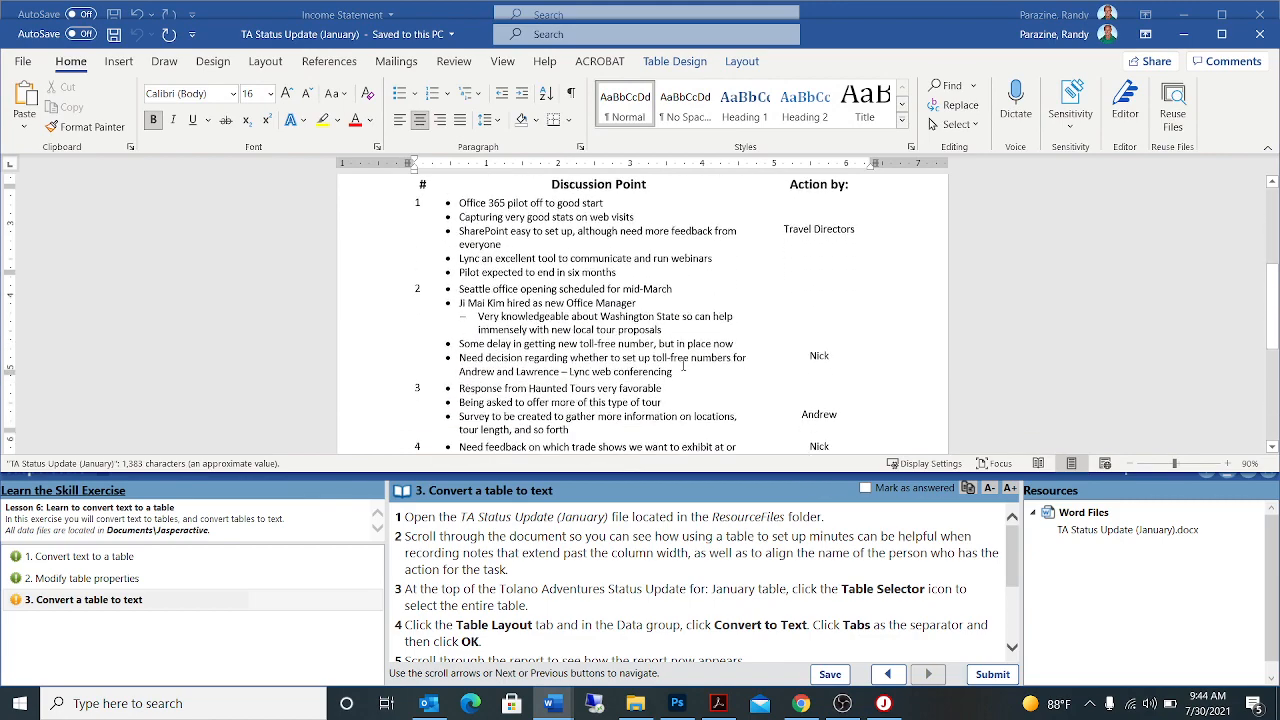
{"action": "scroll", "coordinate": [683, 365], "scroll_direction": "down", "scroll_amount": 5}
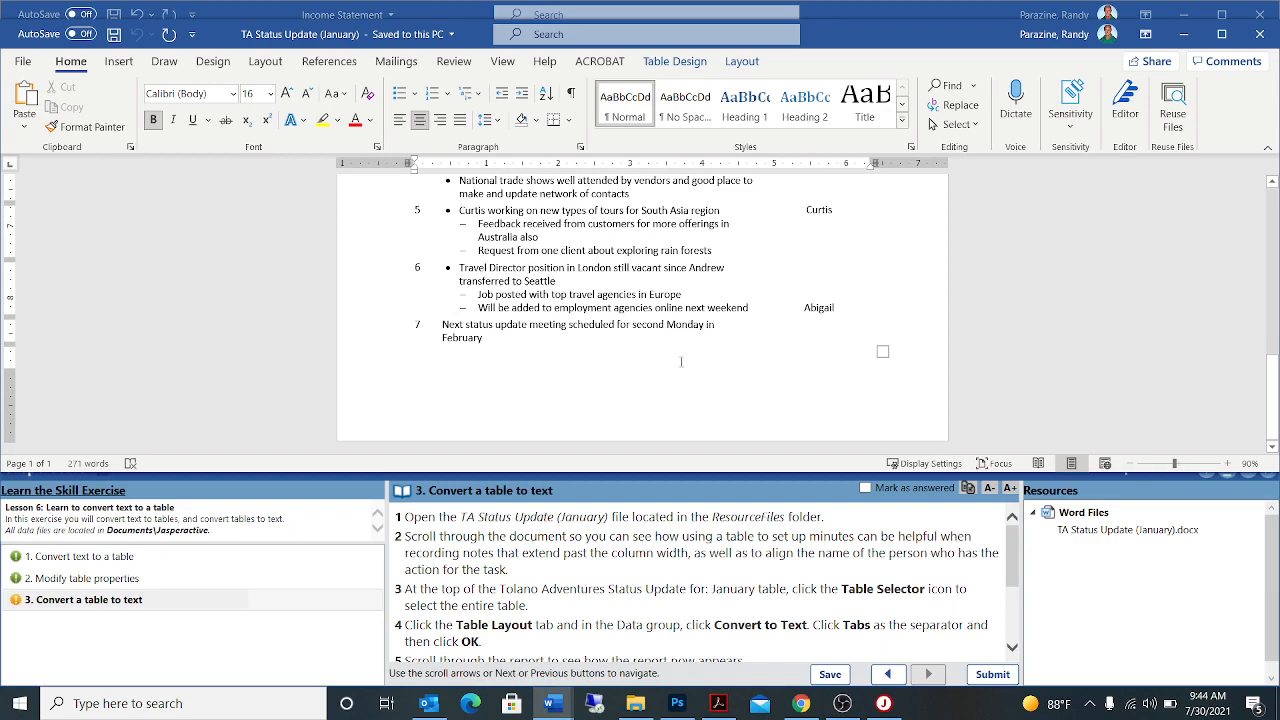
{"action": "scroll", "coordinate": [683, 364], "scroll_direction": "up", "scroll_amount": 4}
{"action": "scroll", "coordinate": [681, 364], "scroll_direction": "down", "scroll_amount": 3}
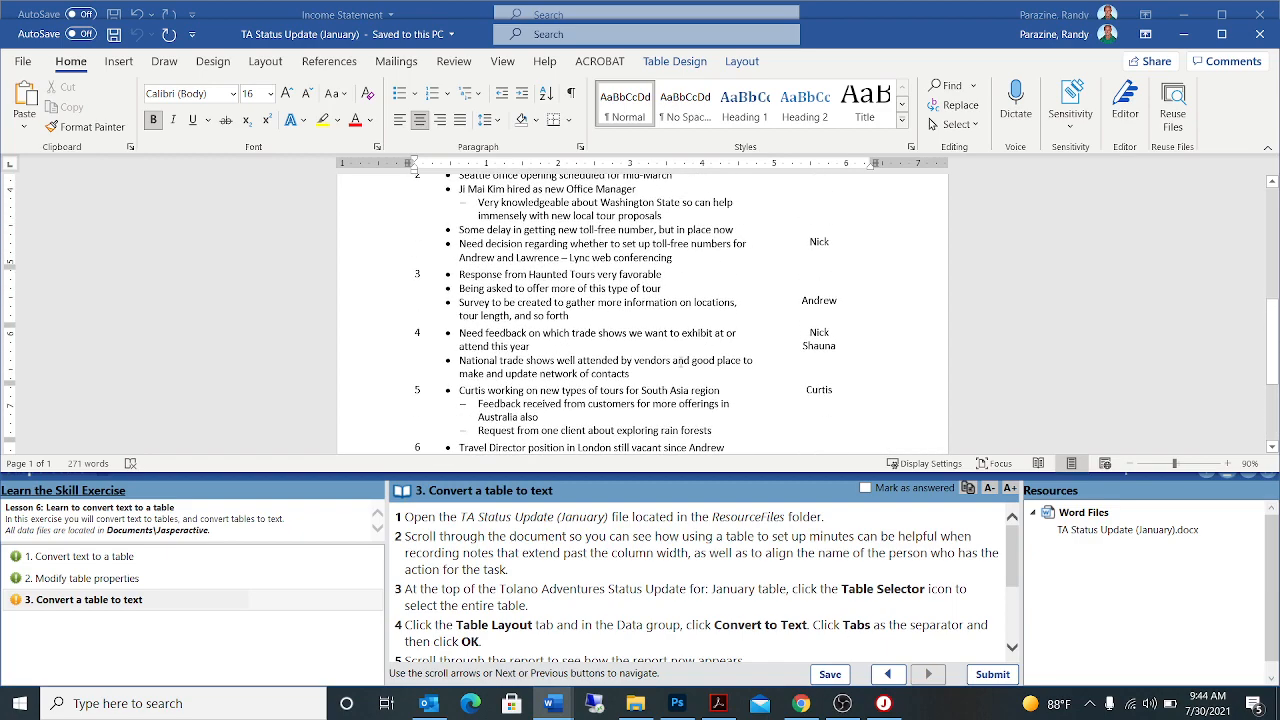
{"action": "scroll", "coordinate": [681, 364], "scroll_direction": "up", "scroll_amount": 11}
{"action": "scroll", "coordinate": [681, 362], "scroll_direction": "up", "scroll_amount": 3}
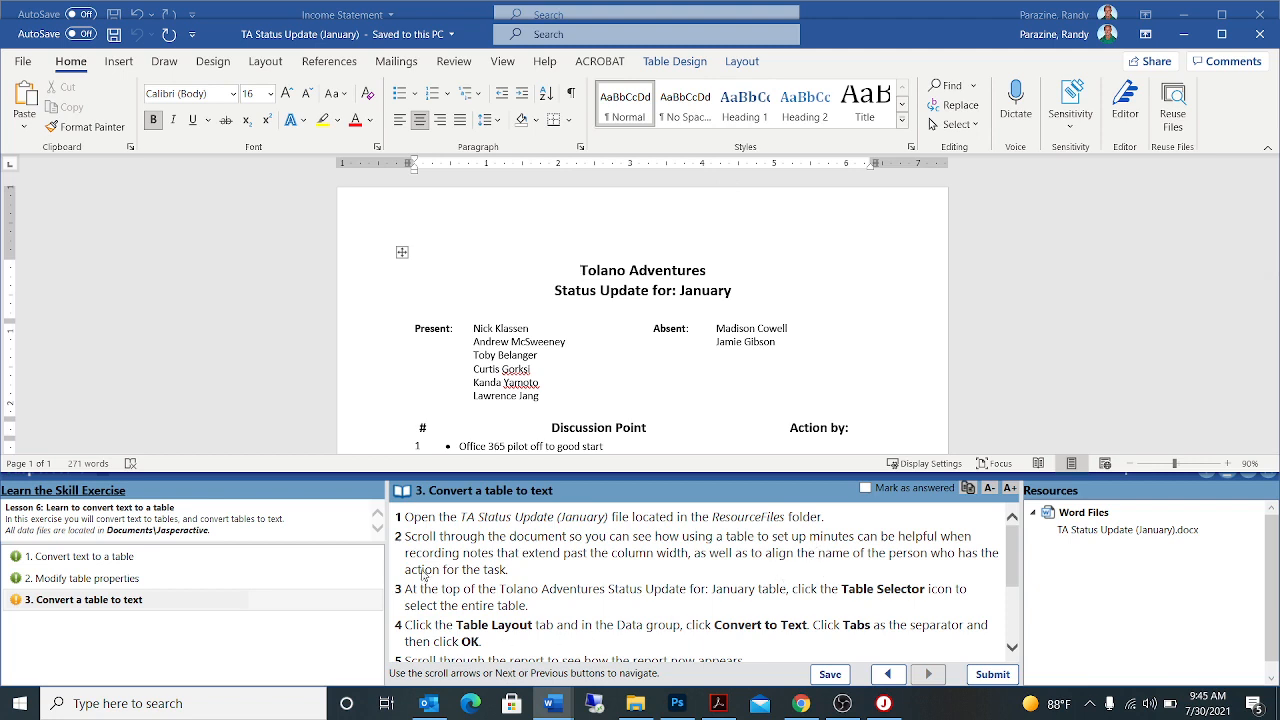
Step: Convert the entire Tolano Adventures status update table to text, using tabs as the separator
{"action": "left_click", "coordinate": [402, 252]}
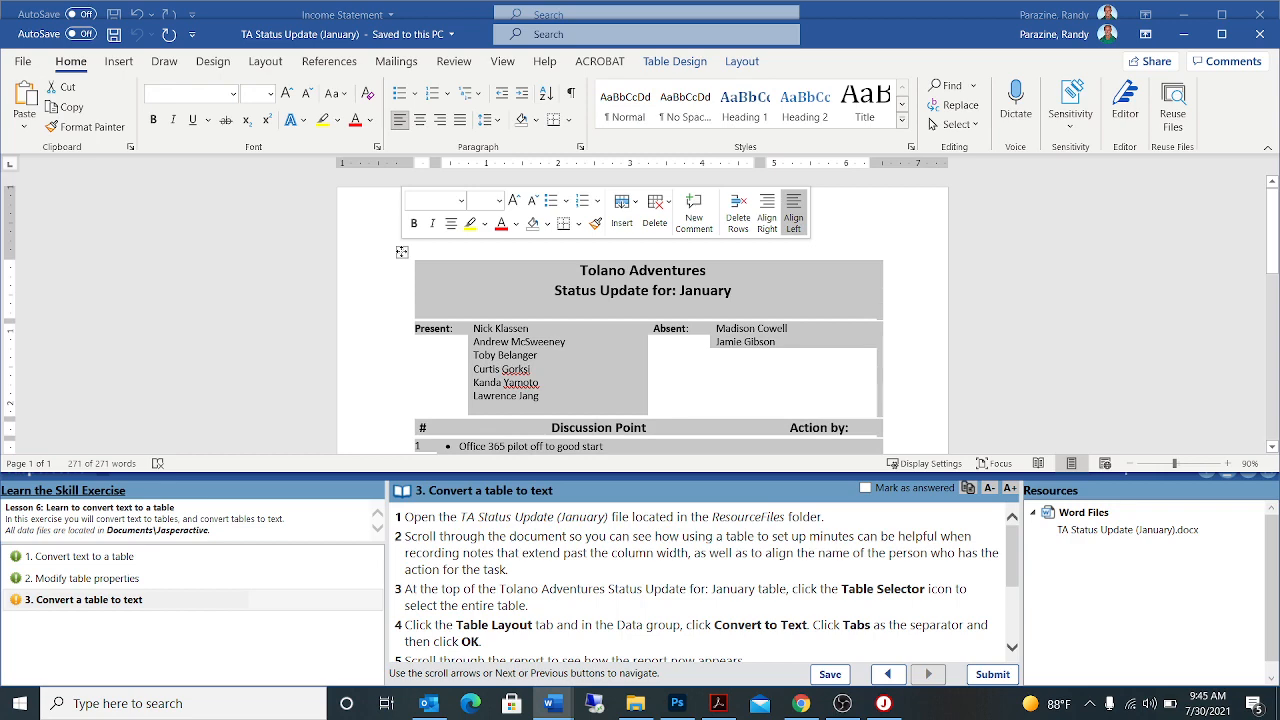
{"action": "scroll", "coordinate": [578, 600], "scroll_direction": "down", "scroll_amount": 2}
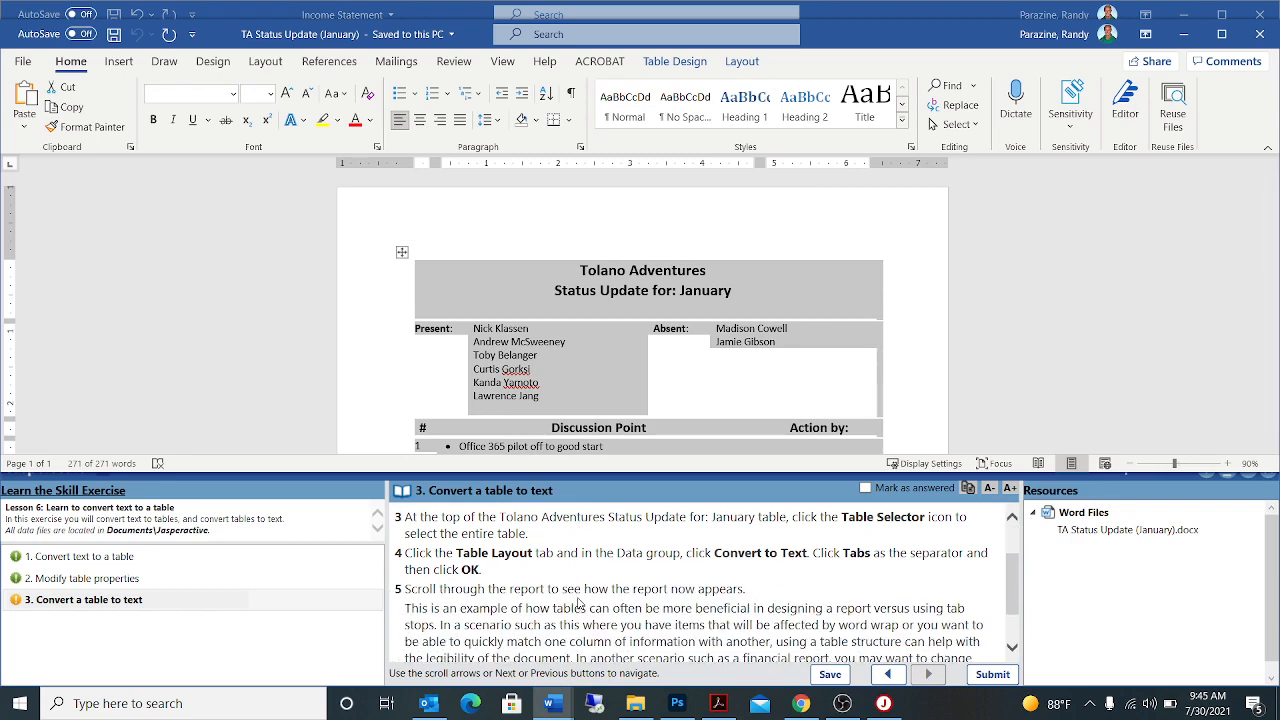
{"action": "scroll", "coordinate": [578, 603], "scroll_direction": "down", "scroll_amount": 1}
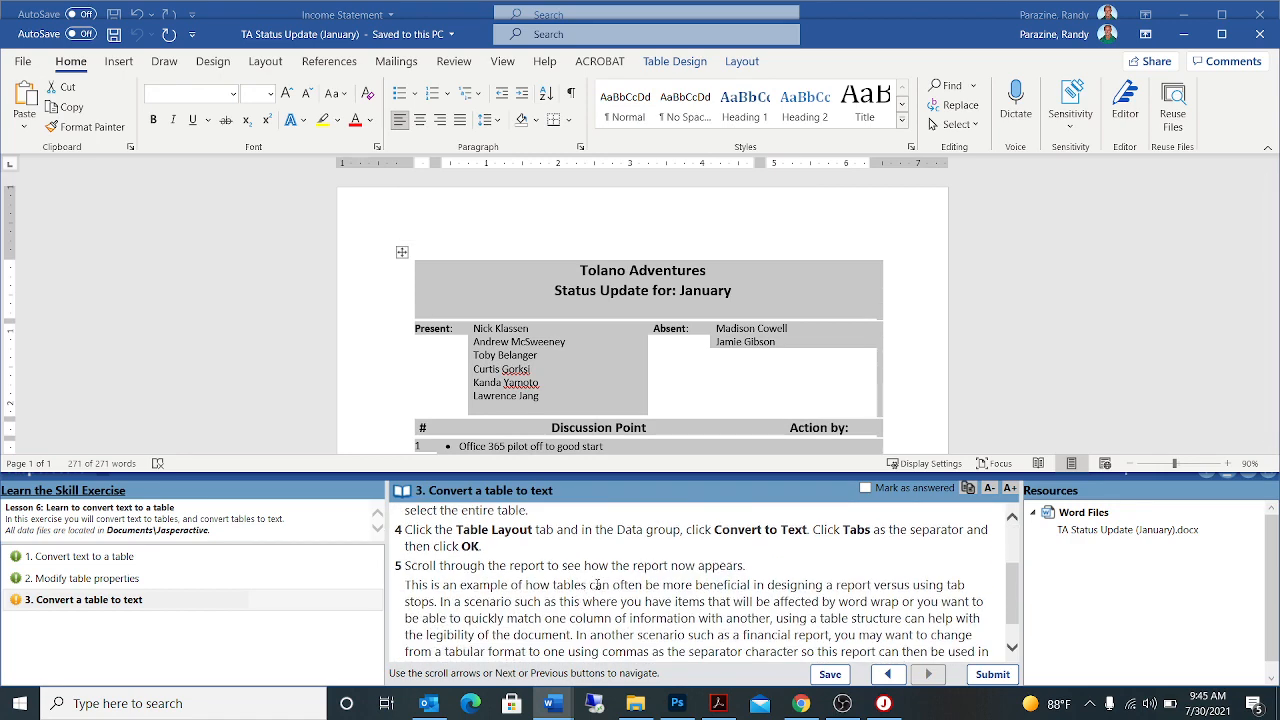
{"action": "left_click", "coordinate": [743, 62]}
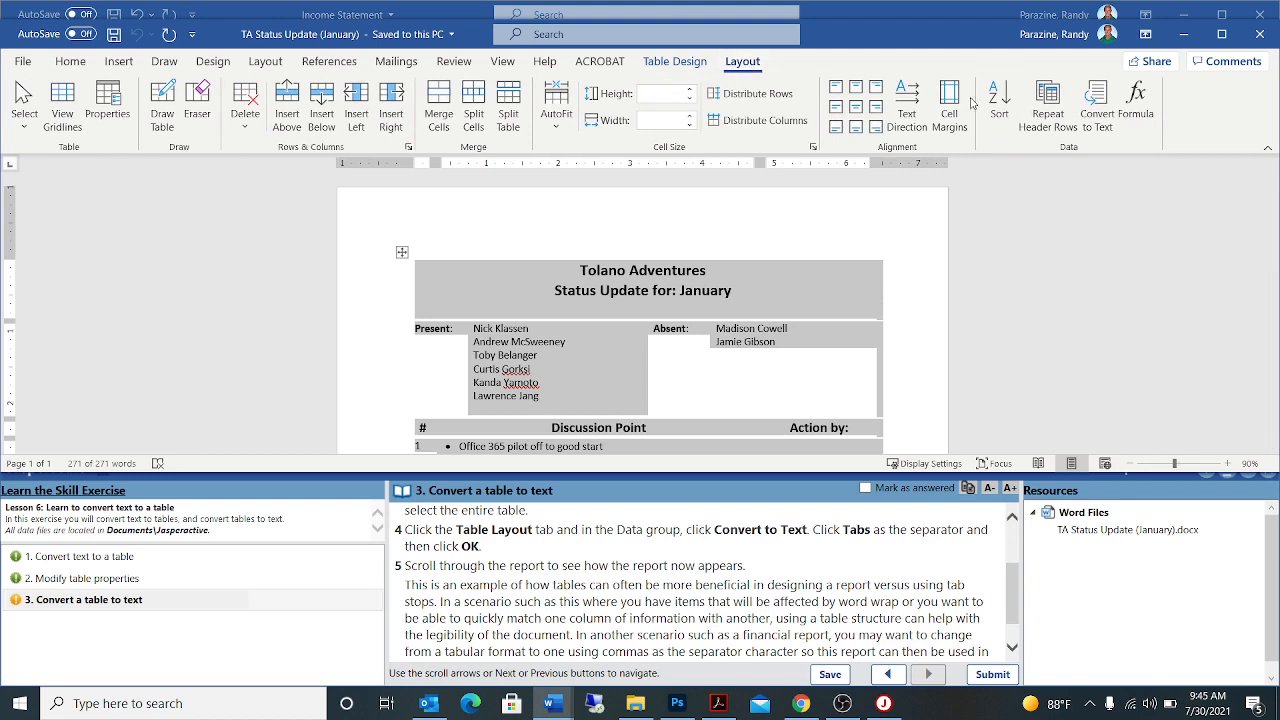
{"action": "left_click", "coordinate": [1097, 110]}
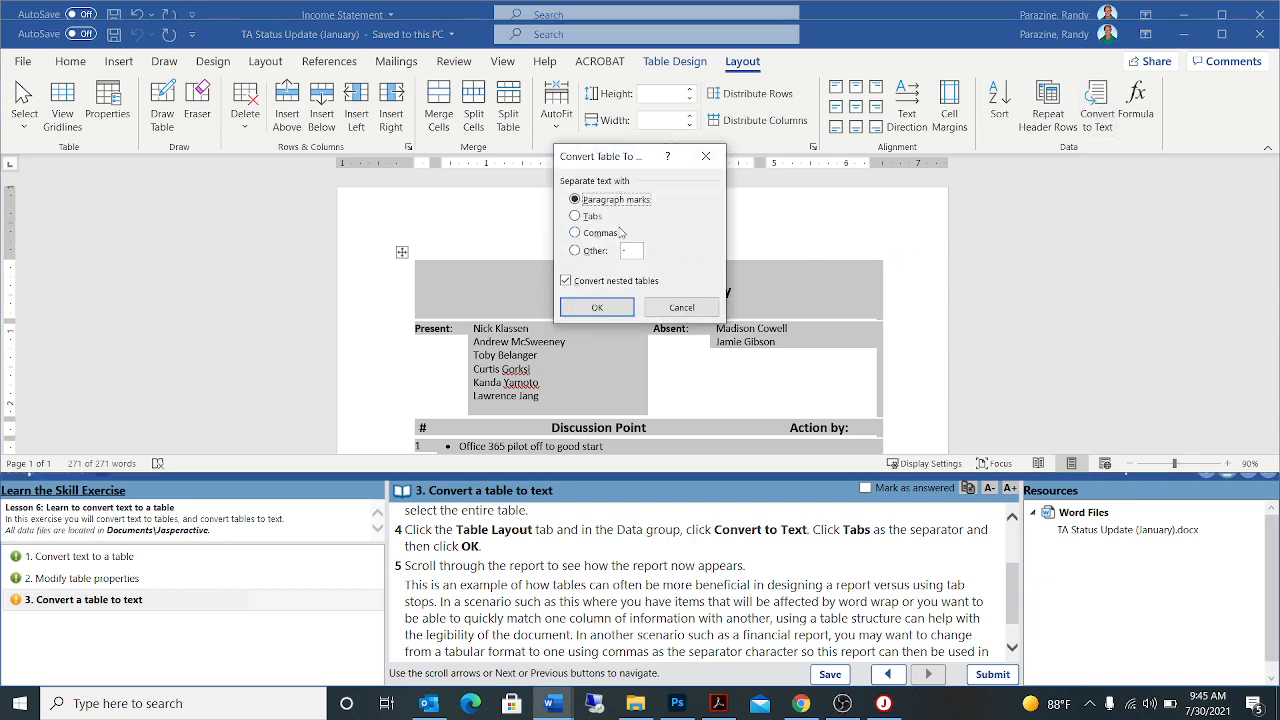
{"action": "left_click", "coordinate": [575, 216]}
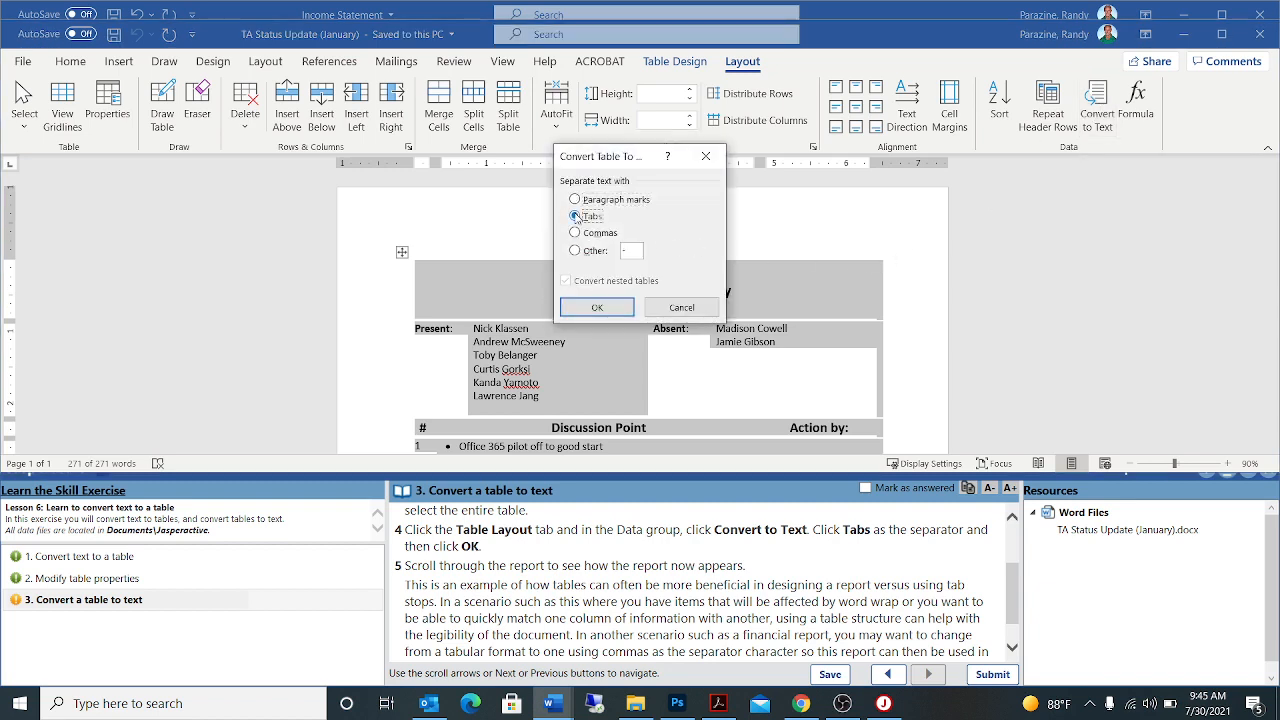
{"action": "left_click", "coordinate": [588, 310]}
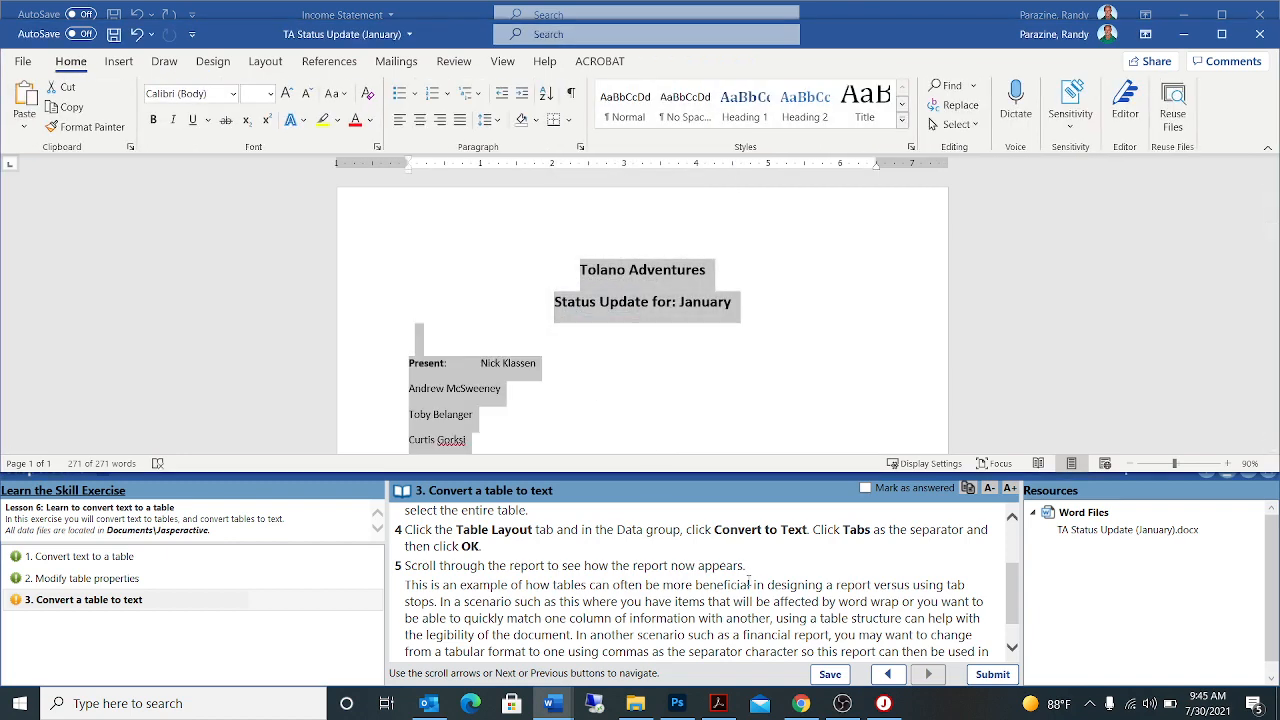
Step: Read the remaining task 3 instructions and undo the conversion of the table to text
{"action": "scroll", "coordinate": [757, 598], "scroll_direction": "down", "scroll_amount": 1}
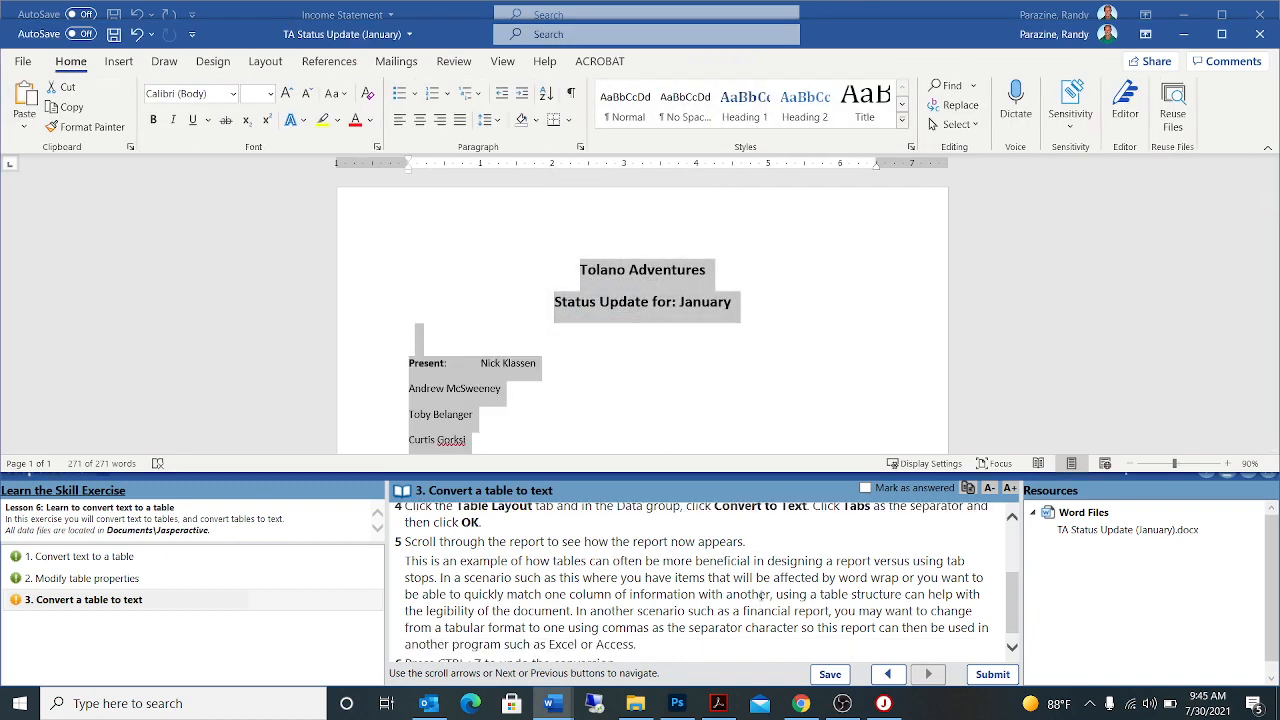
{"action": "scroll", "coordinate": [763, 596], "scroll_direction": "down", "scroll_amount": 1}
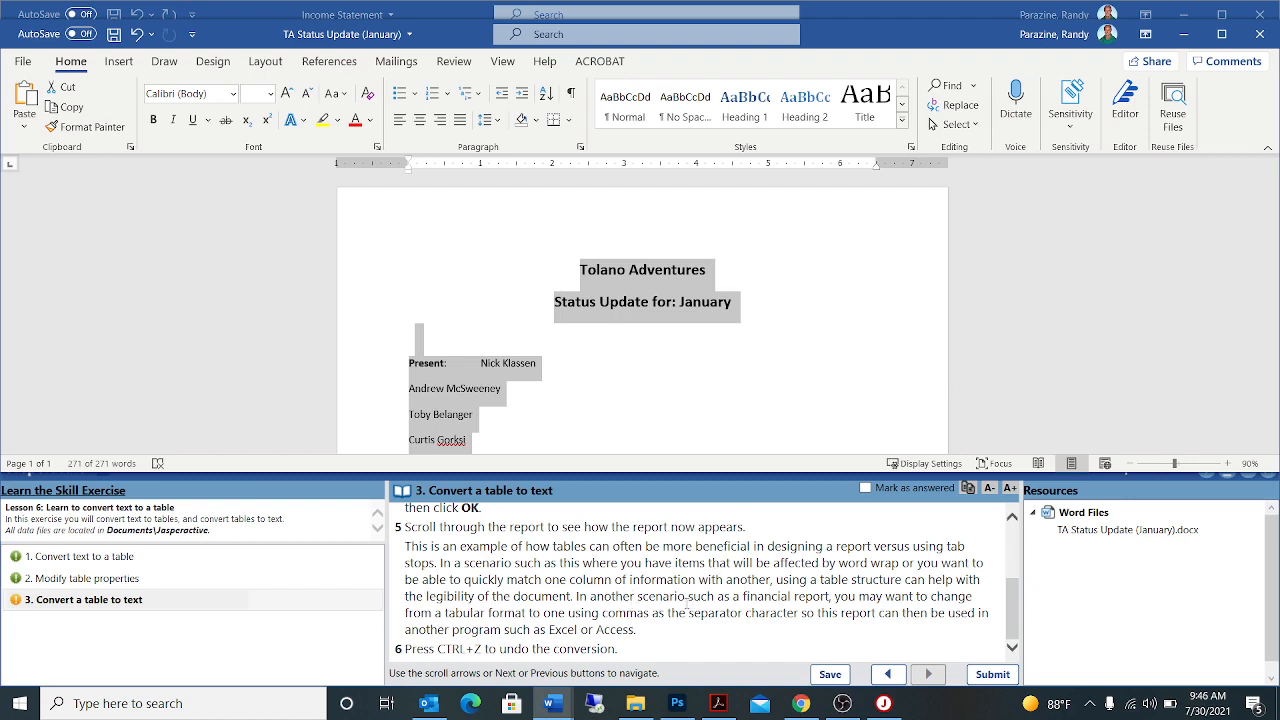
{"action": "left_click", "coordinate": [646, 446]}
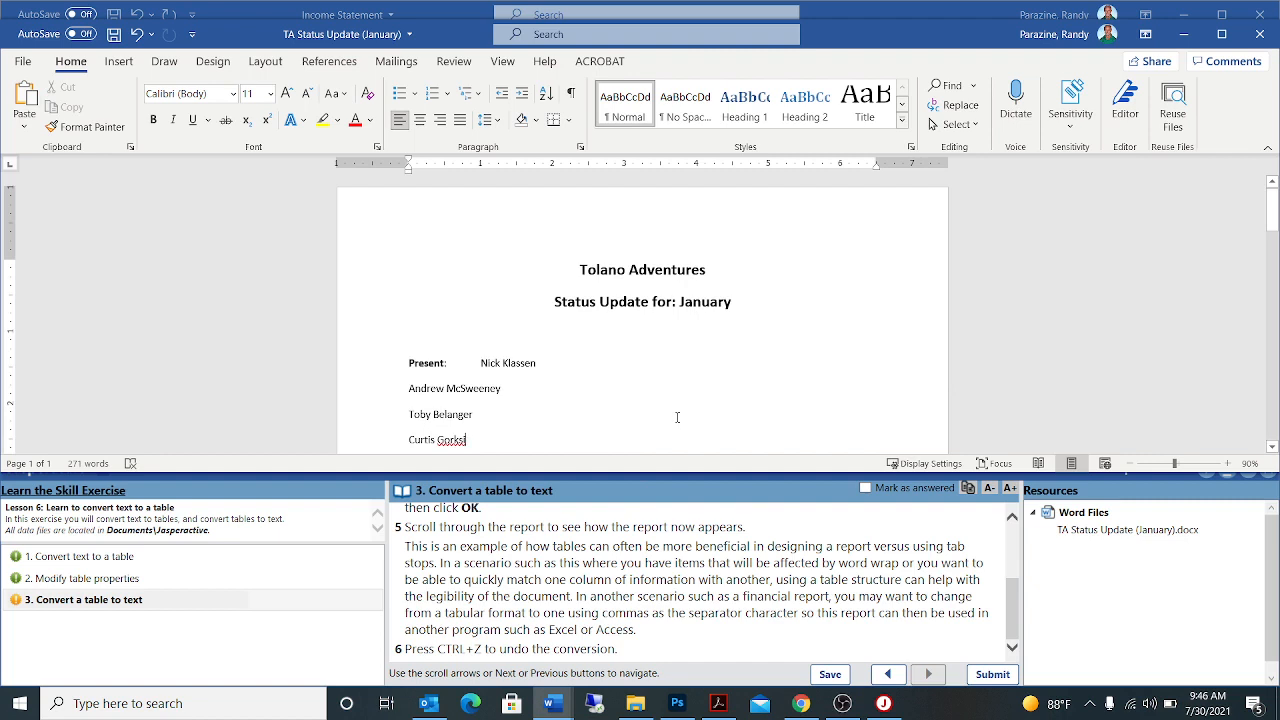
{"action": "key", "text": "ctrl+z"}
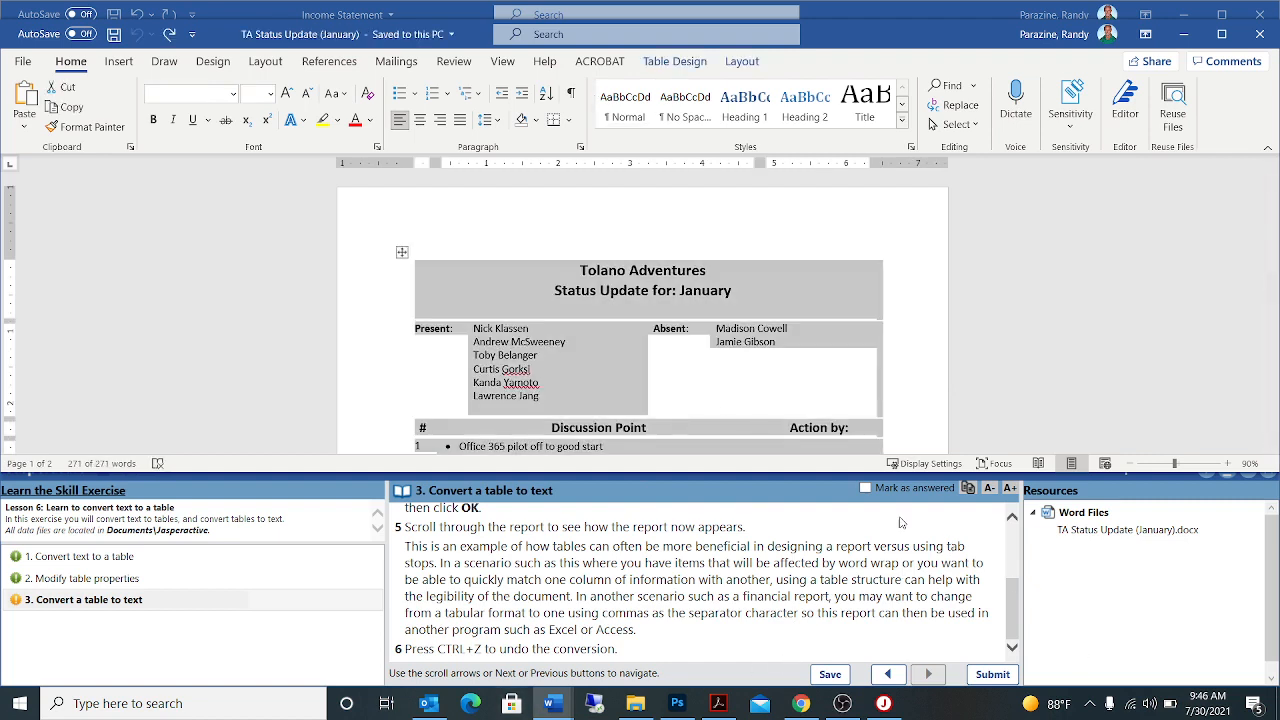
Step: Mark the Convert a table to text task as answered and submit the exercise results for scoring
{"action": "left_click", "coordinate": [865, 488]}
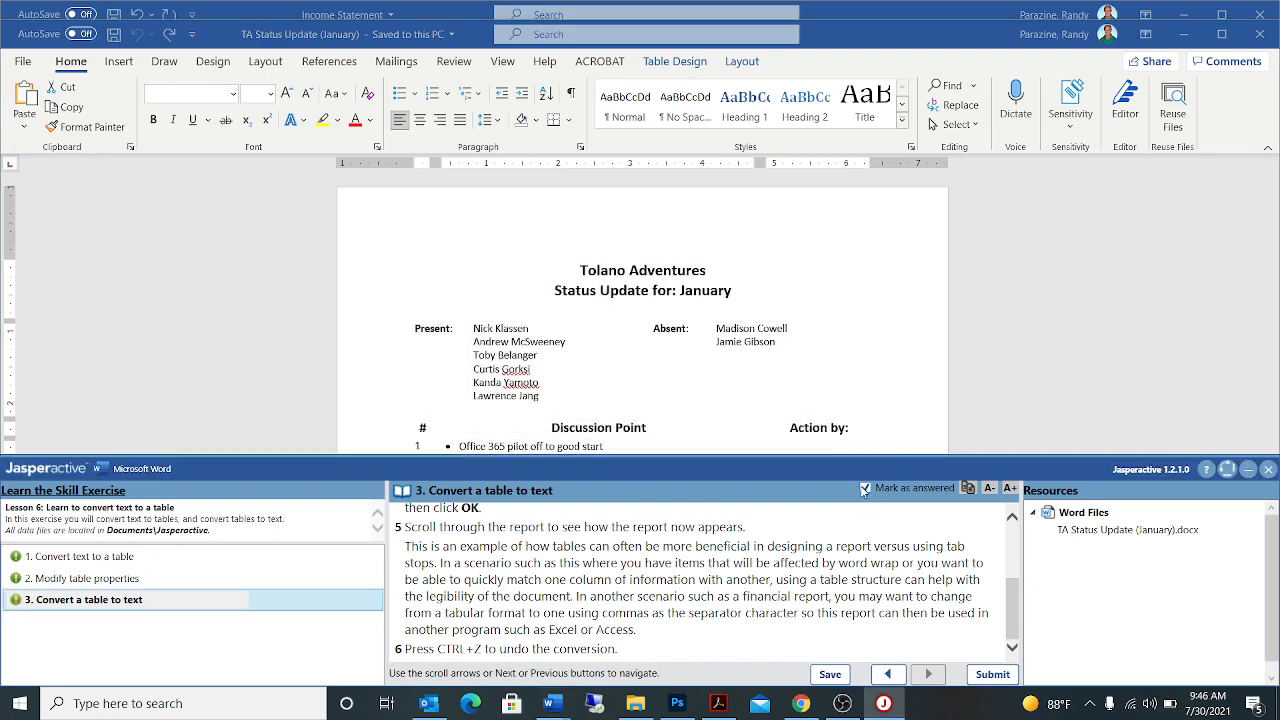
{"action": "left_click", "coordinate": [993, 675]}
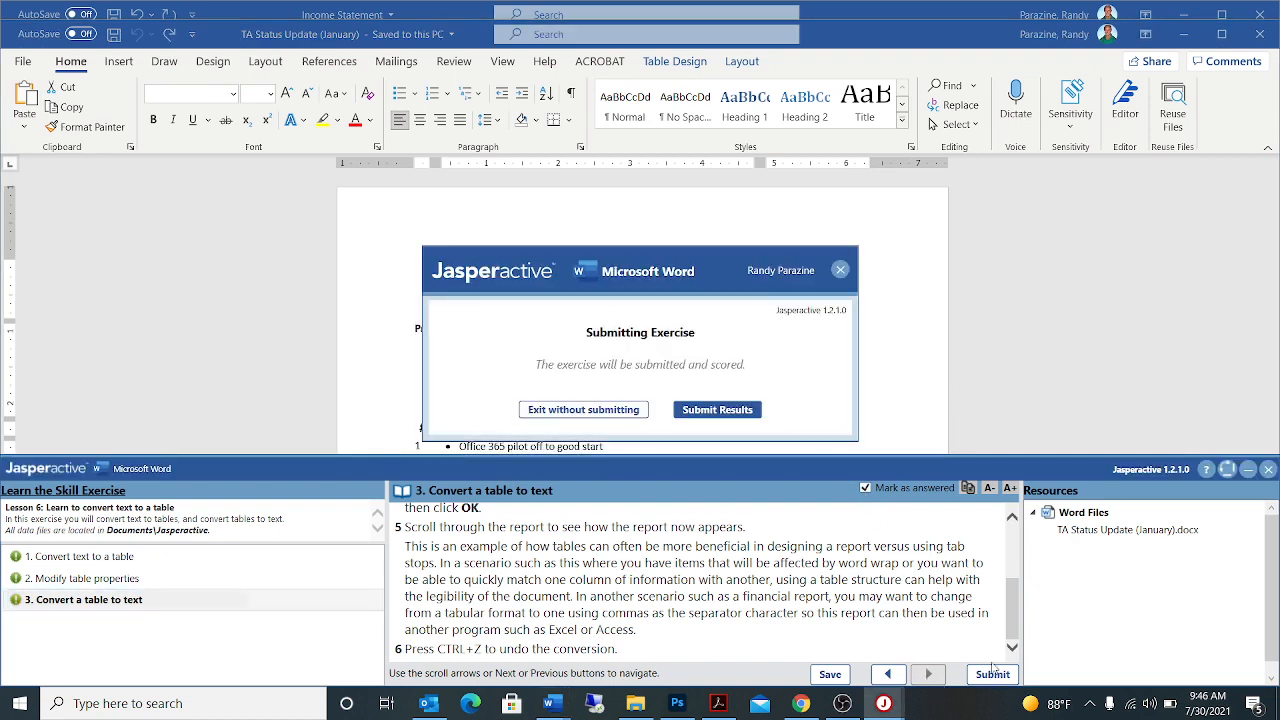
{"action": "left_click", "coordinate": [717, 410]}
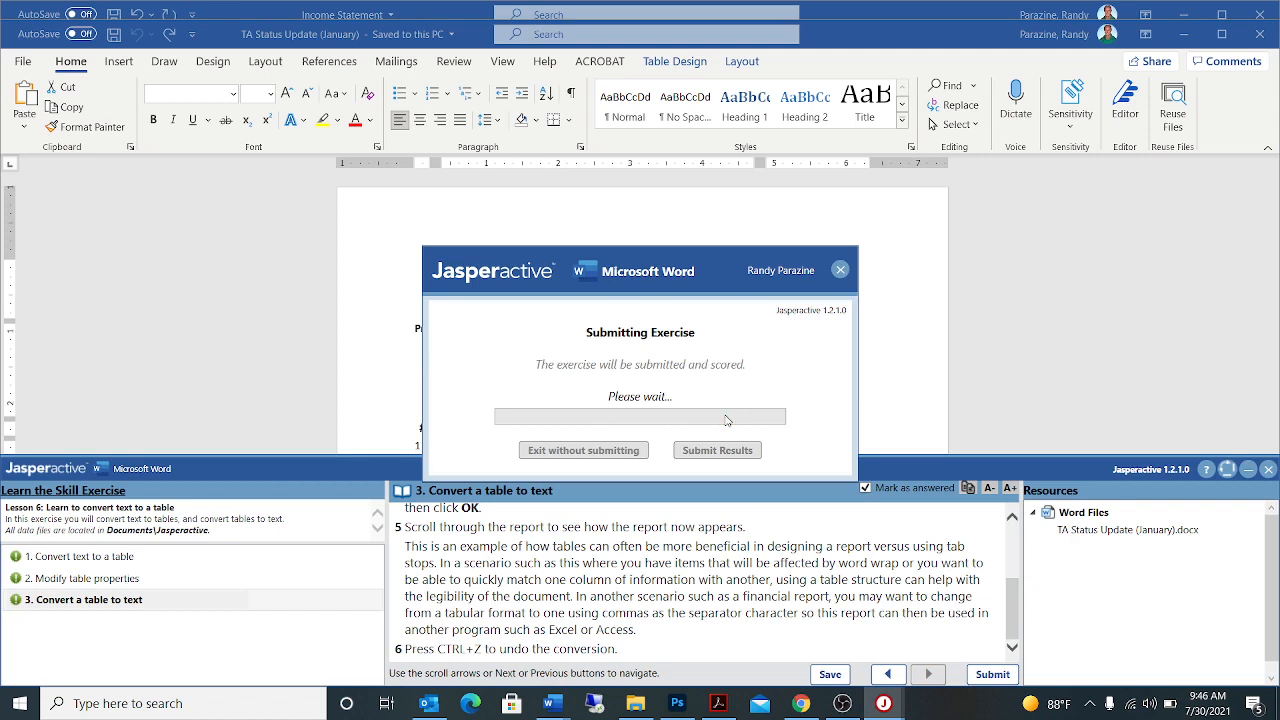